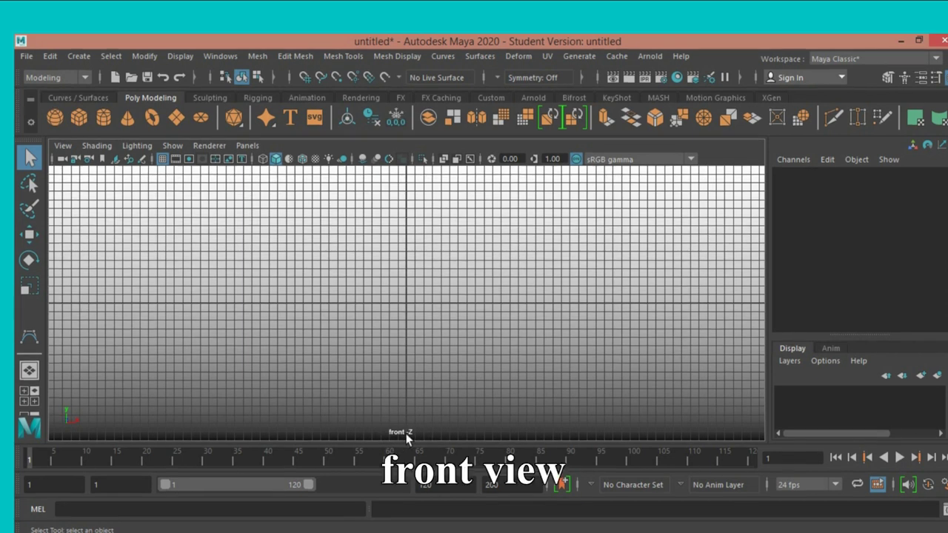
# Activate the CV Curve Tool with its default settings restored and grid snapping enabled.
pyautogui.click(78, 56)
pyautogui.moveTo(108, 160)
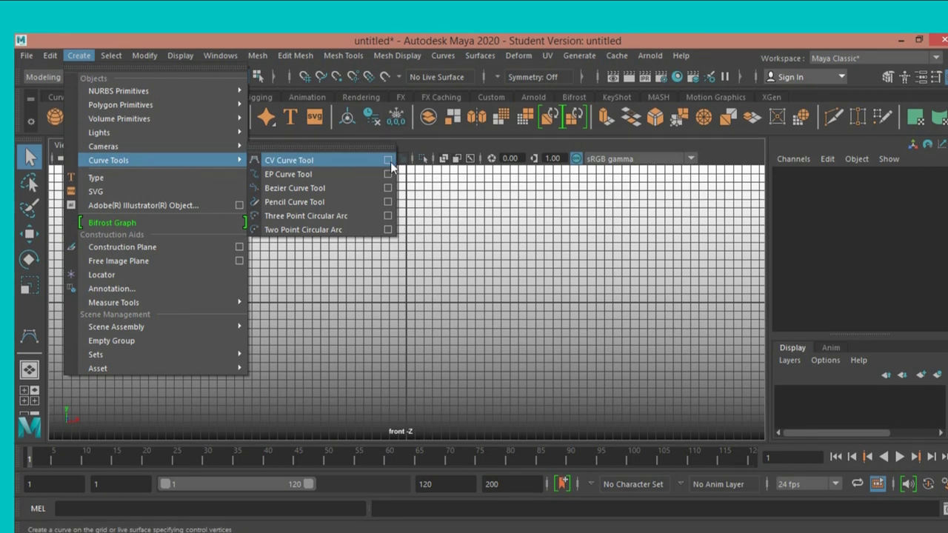
pyautogui.click(388, 161)
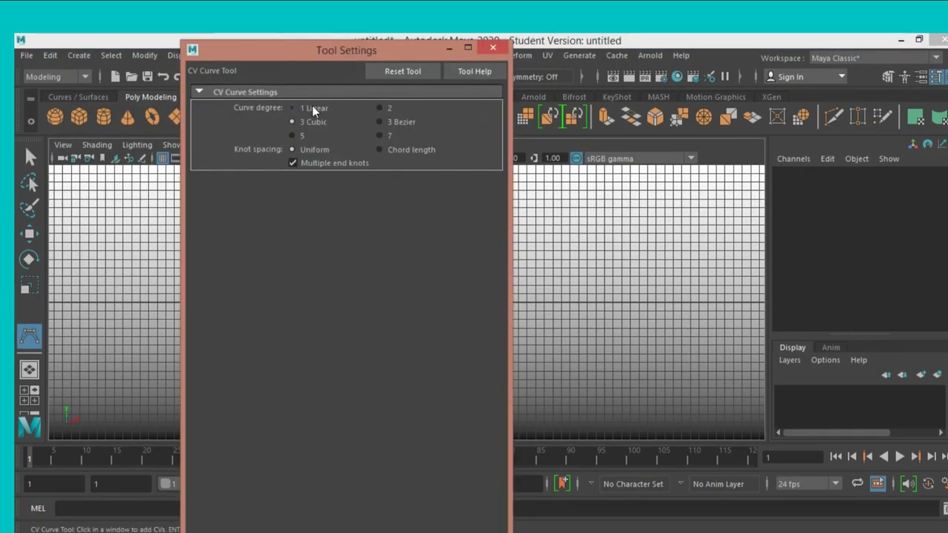
pyautogui.click(413, 70)
pyautogui.click(489, 46)
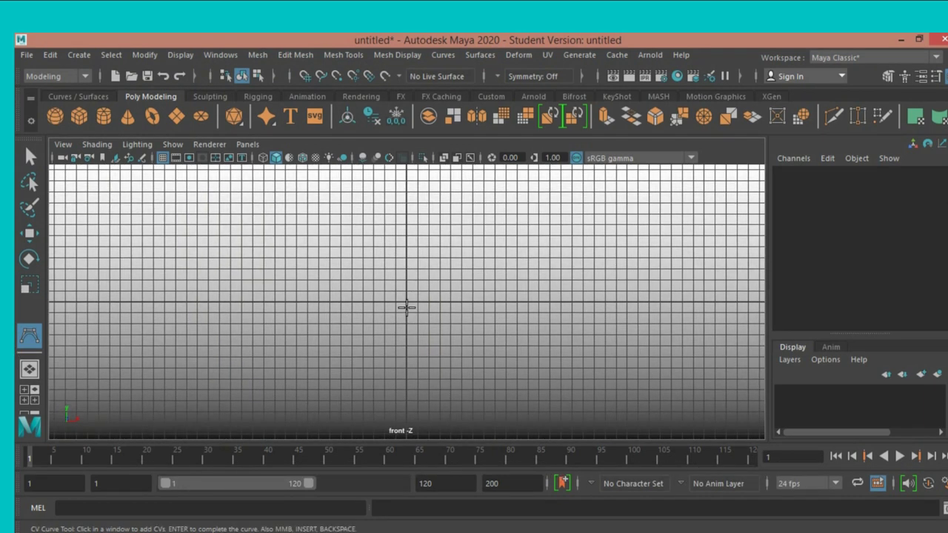
pyautogui.click(305, 75)
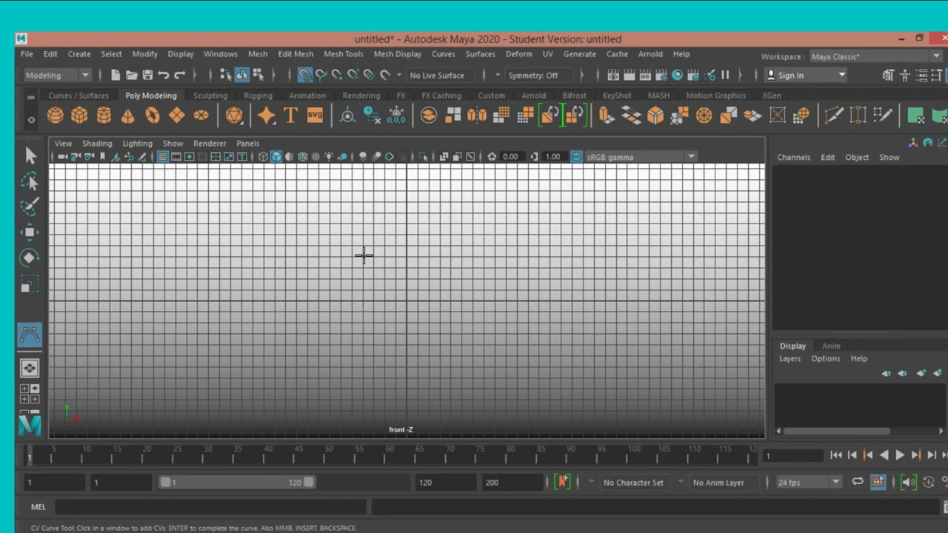
# Place nine grid-snapped CVs forming stepped profile curve1 above the centre, then go to side view.
pyautogui.click(364, 255)
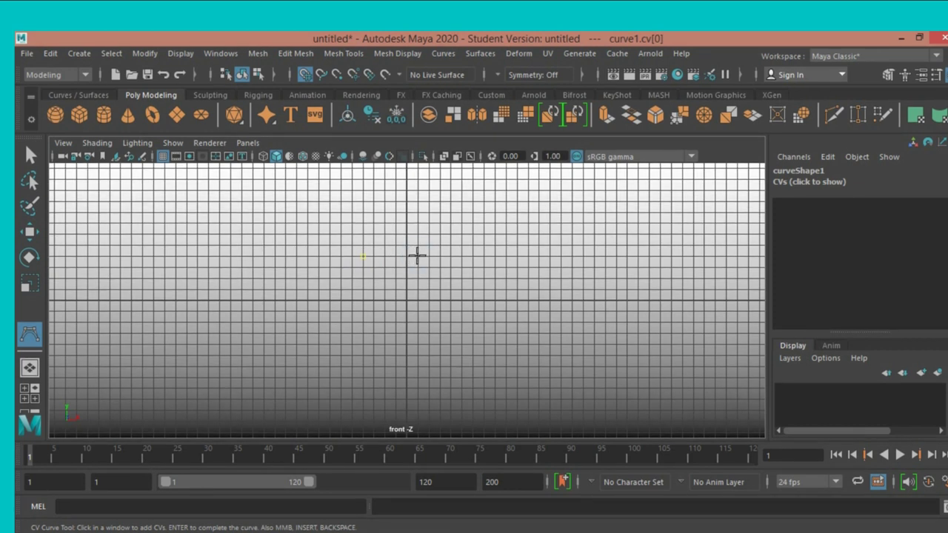
pyautogui.click(417, 255)
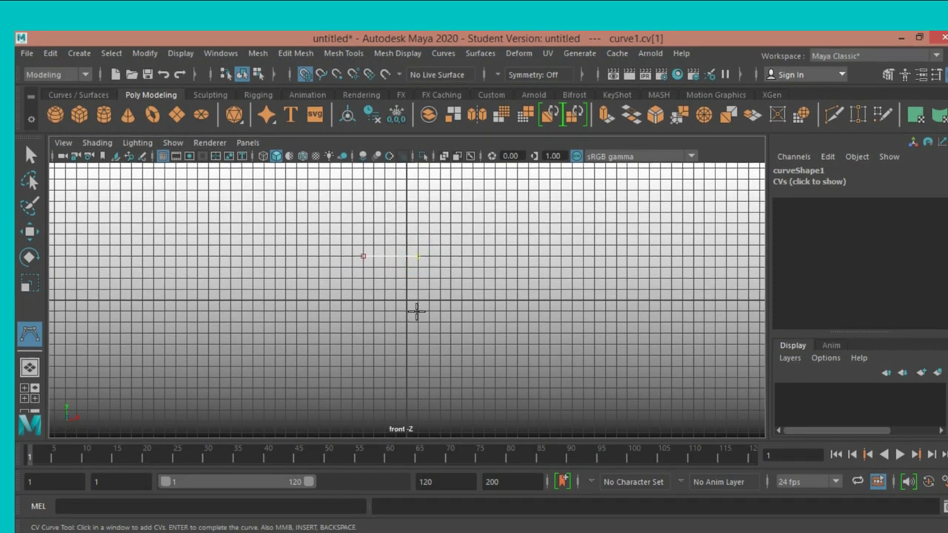
pyautogui.click(417, 311)
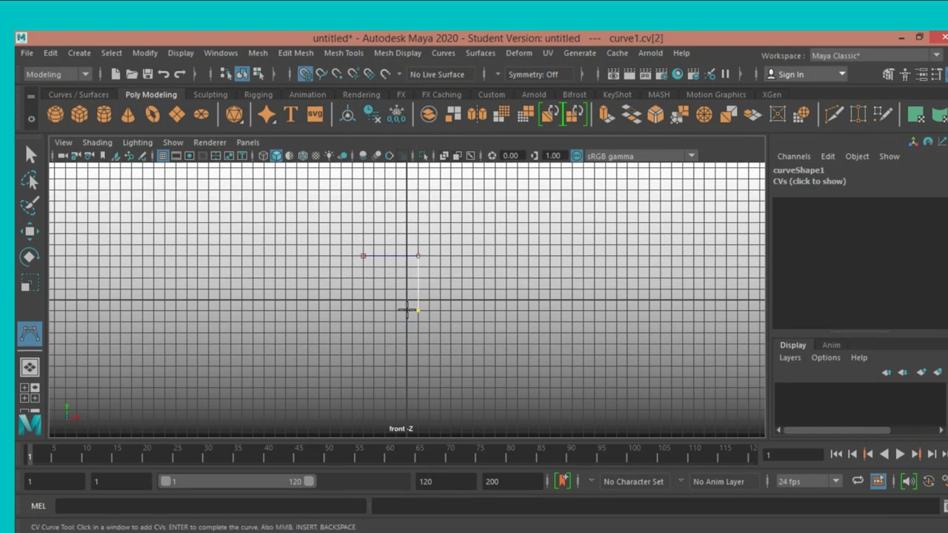
pyautogui.click(406, 311)
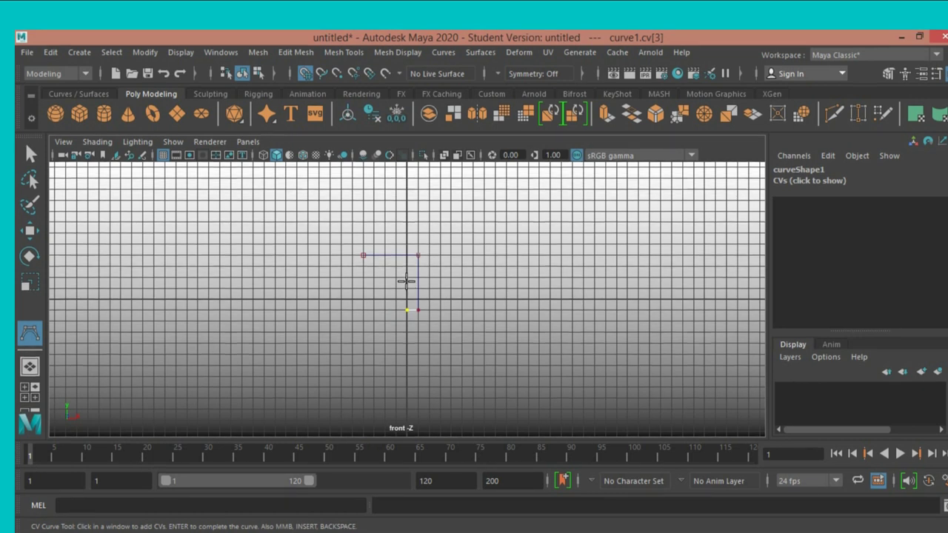
pyautogui.click(407, 277)
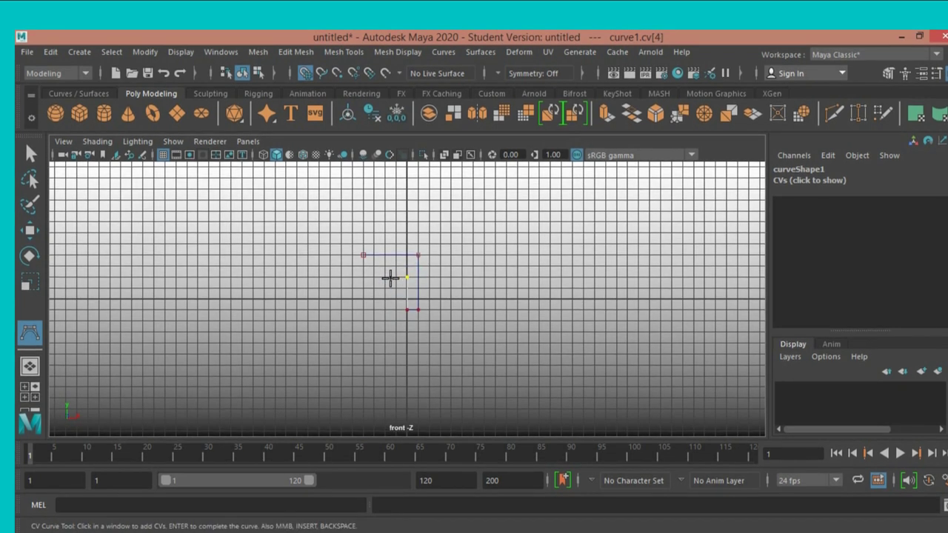
pyautogui.click(385, 277)
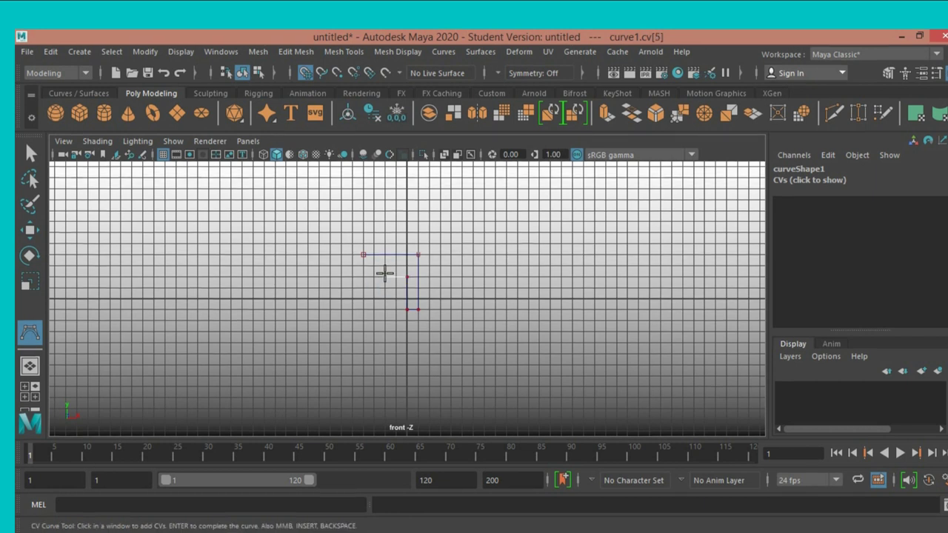
pyautogui.click(385, 265)
pyautogui.click(364, 265)
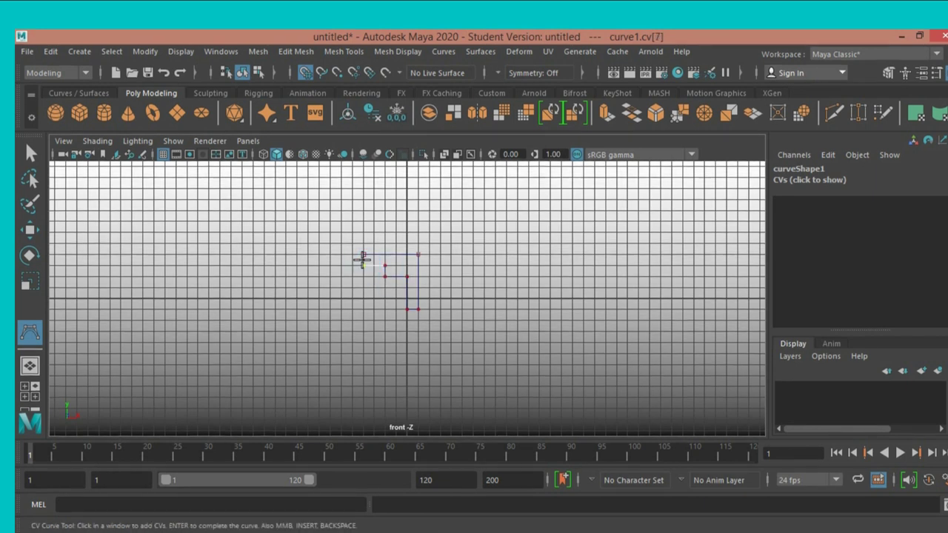
pyautogui.click(363, 254)
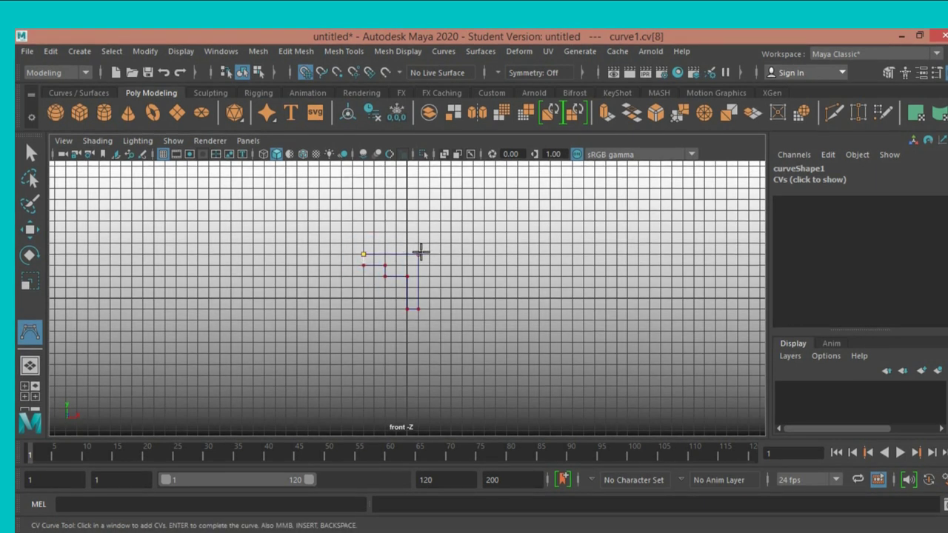
pyautogui.press('q')
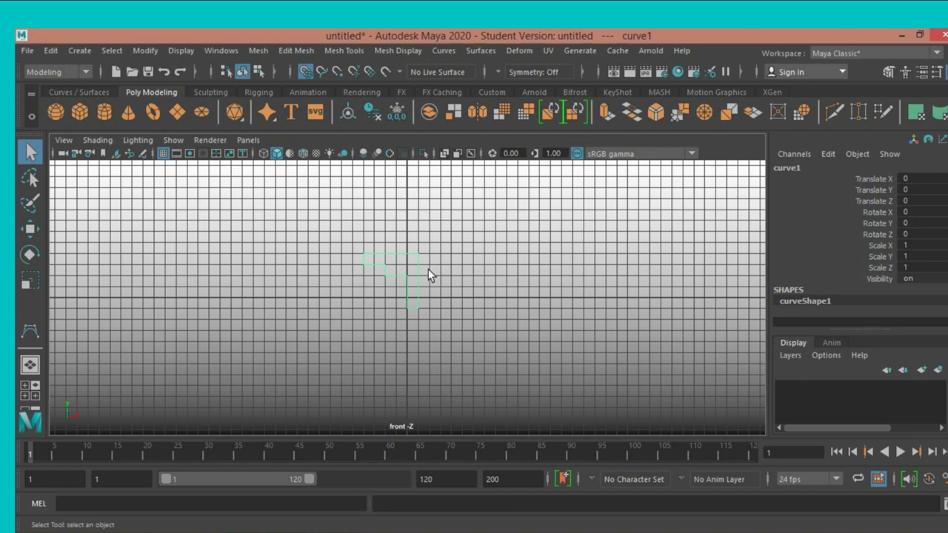
pyautogui.press('space')
pyautogui.press('space')
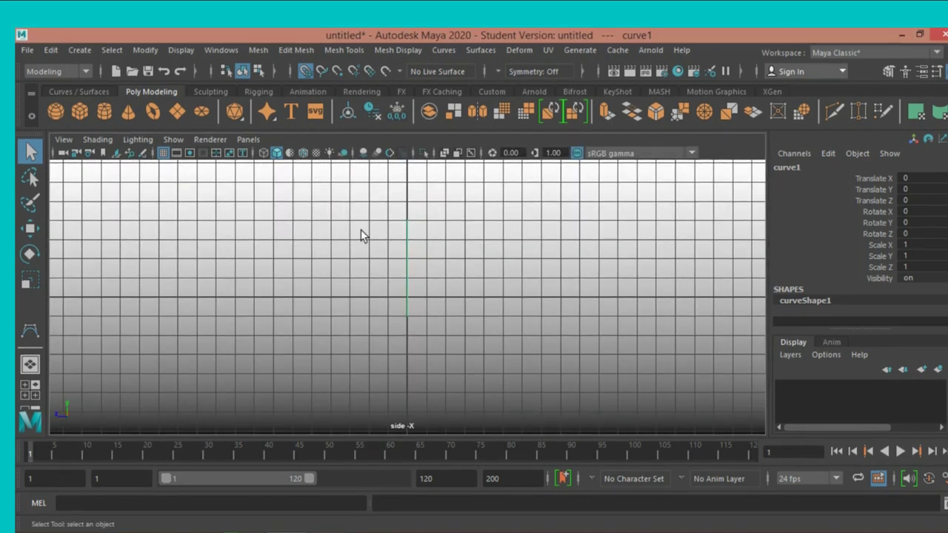
# Draw straight path curve2 from the origin out to the right, then select both curves.
pyautogui.click(30, 330)
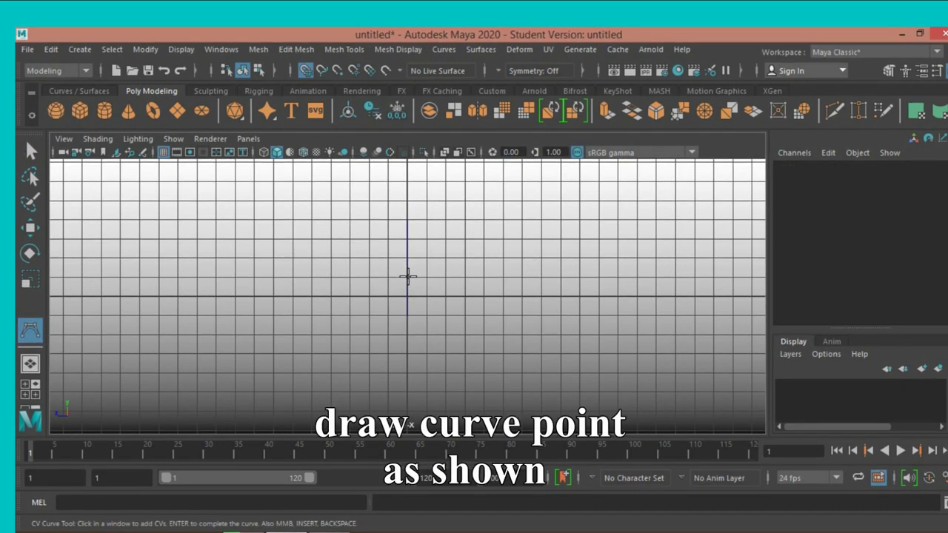
pyautogui.scroll(-1, 408, 274)
pyautogui.scroll(-1, 406, 273)
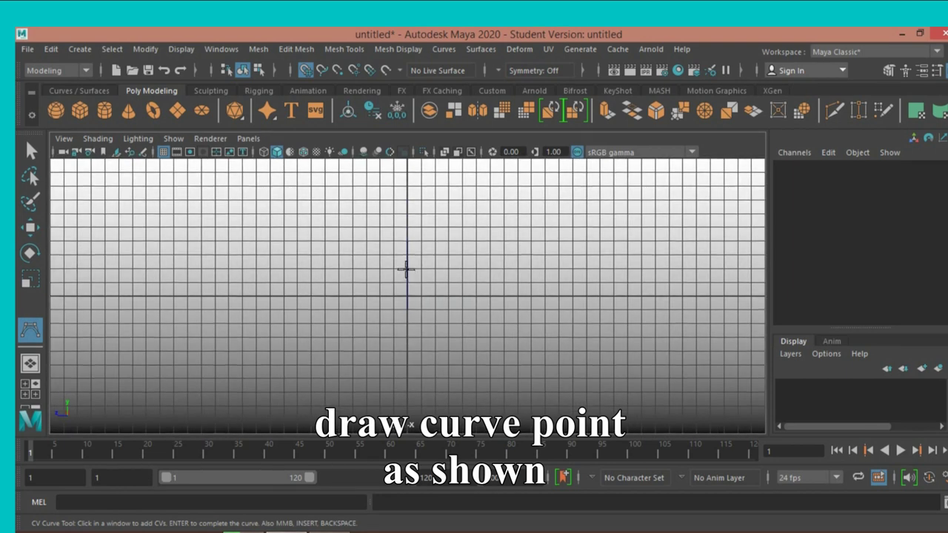
pyautogui.click(407, 271)
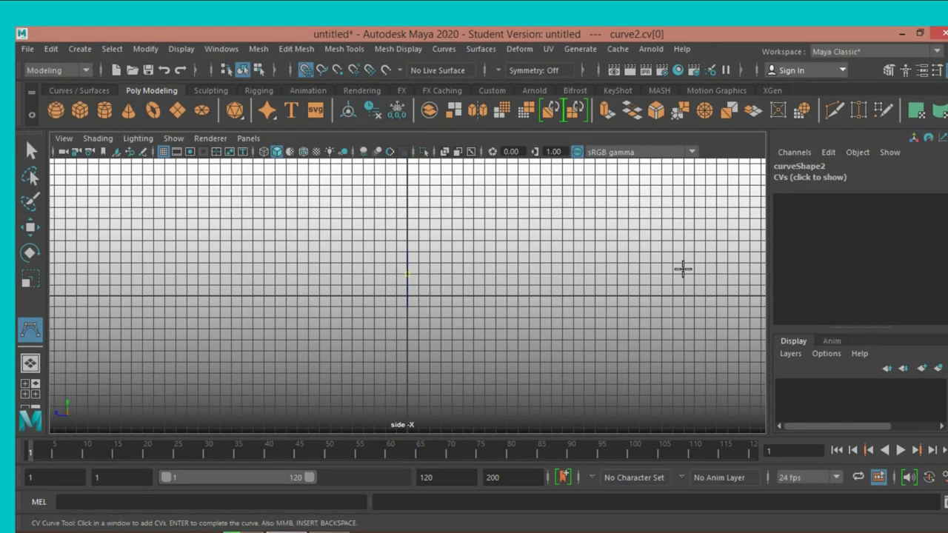
pyautogui.click(727, 274)
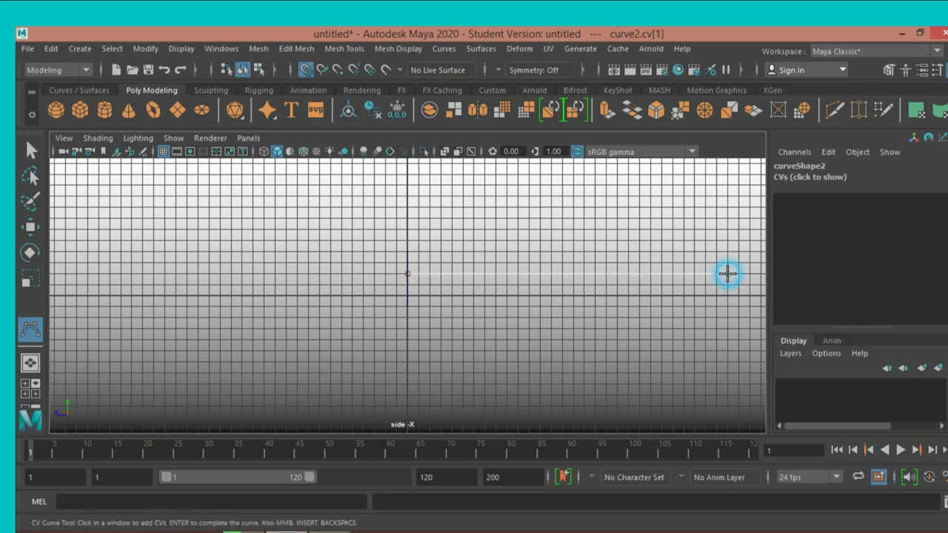
pyautogui.press('q')
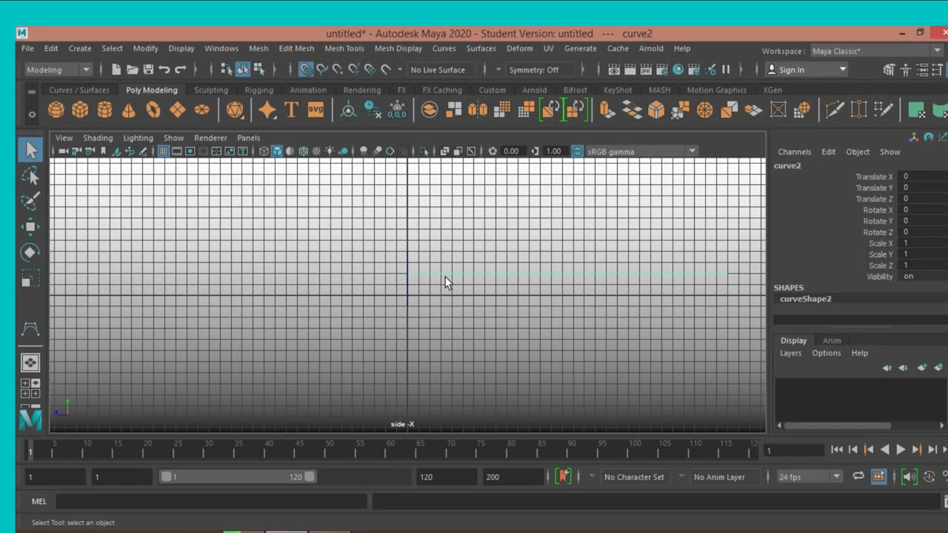
pyautogui.moveTo(368, 248); pyautogui.dragTo(459, 304)
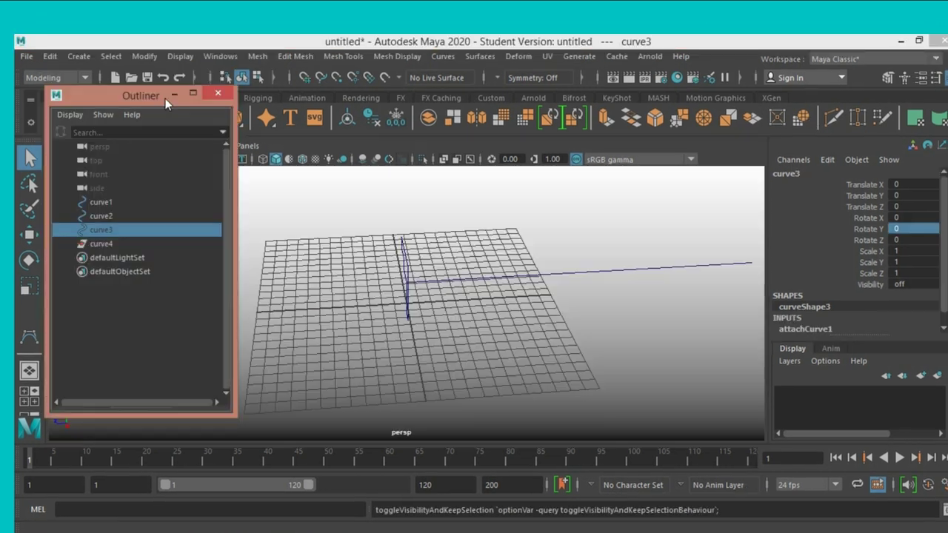
# Undo the accidental curve attach and select the stepped profile followed by the path curve.
pyautogui.click(174, 94)
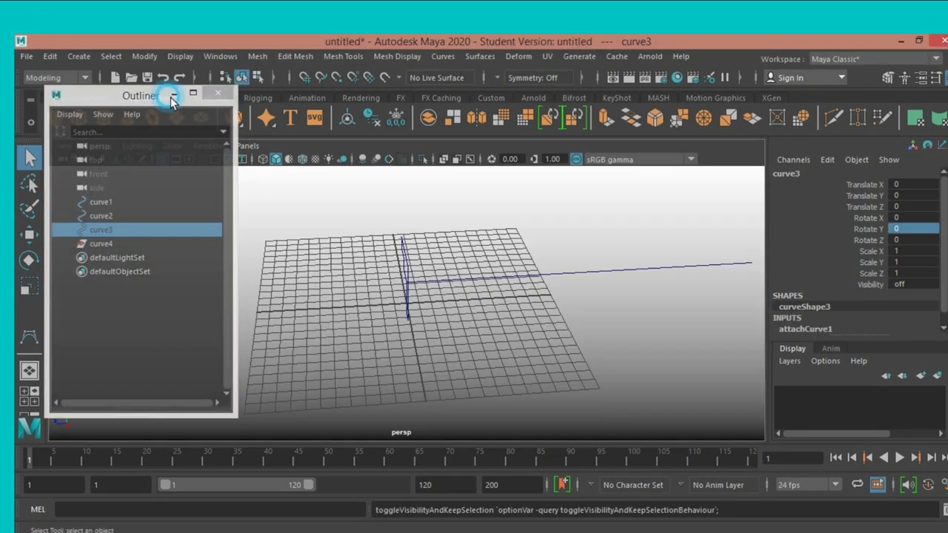
pyautogui.keyDown('alt'); pyautogui.moveTo(363, 332); pyautogui.dragTo(299, 328); pyautogui.keyUp('alt')
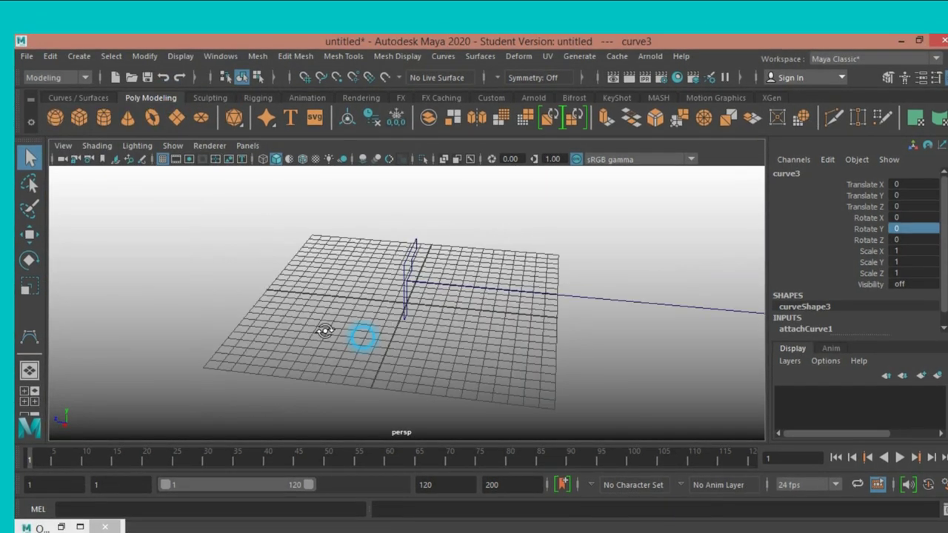
pyautogui.click(365, 243)
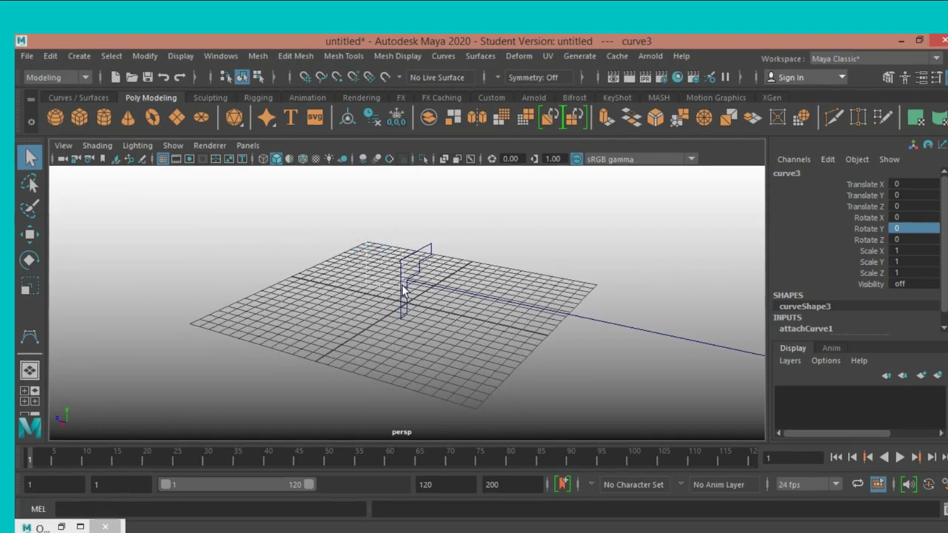
pyautogui.hotkey('ctrl', 'z')
pyautogui.hotkey('ctrl', 'z')
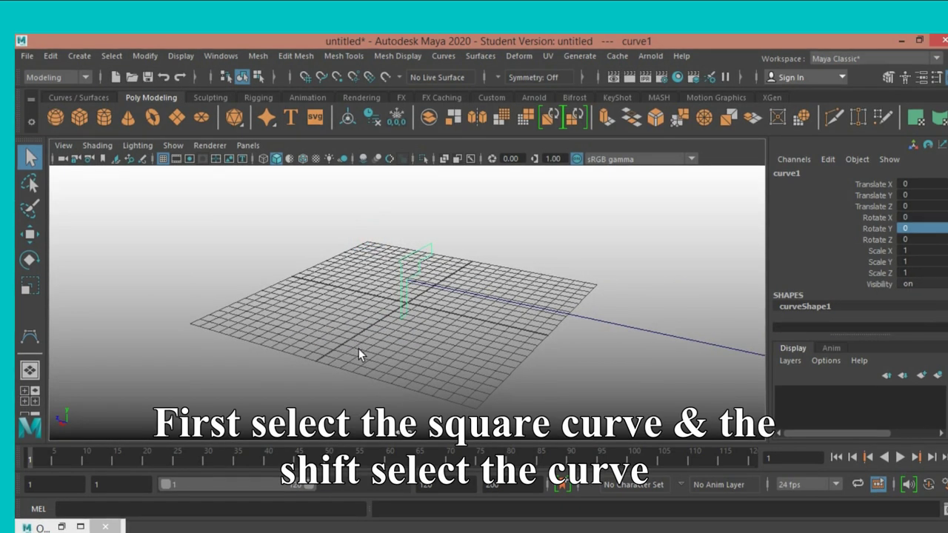
pyautogui.keyDown('shift'); pyautogui.click(528, 306); pyautogui.keyUp('shift')
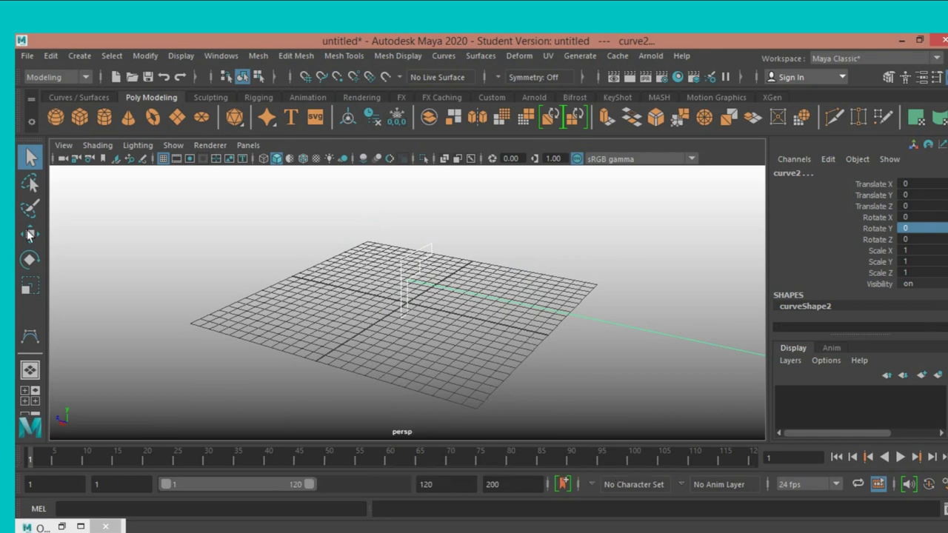
# Reset the Extrude options and set pivot to Component with Path direction orientation.
pyautogui.click(482, 58)
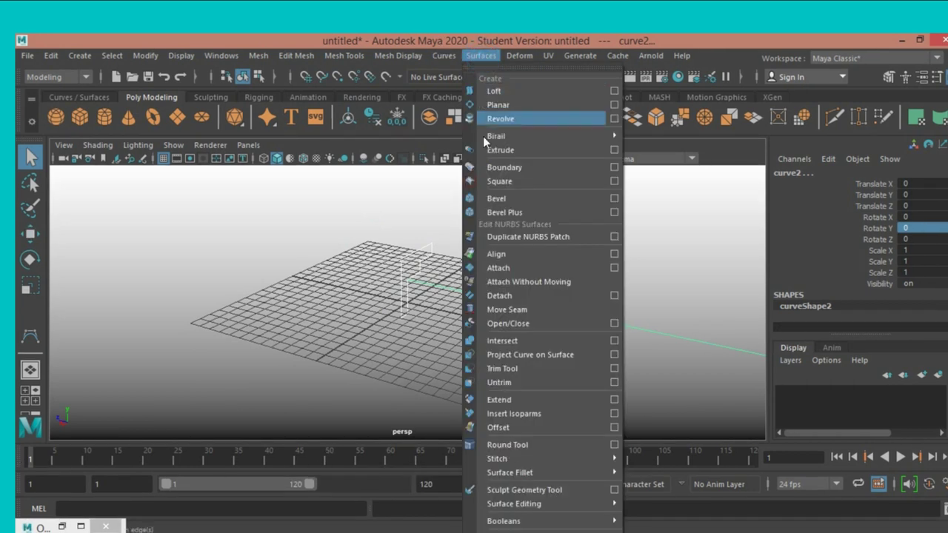
pyautogui.click(606, 157)
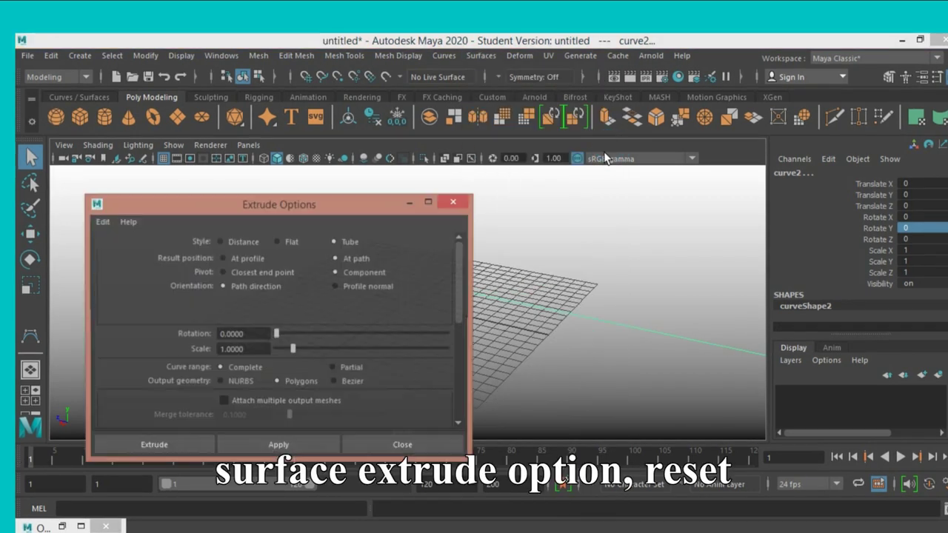
pyautogui.click(108, 223)
pyautogui.click(130, 250)
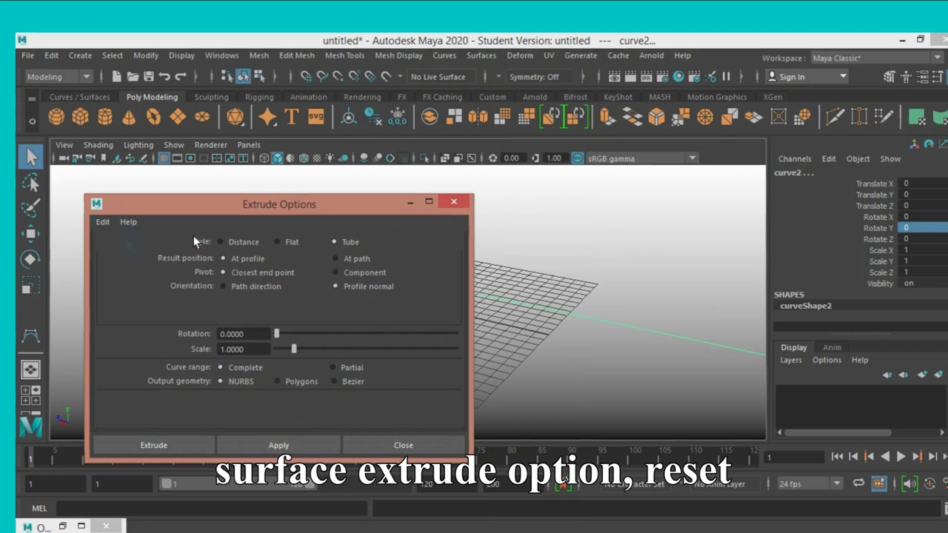
pyautogui.click(342, 259)
pyautogui.click(342, 273)
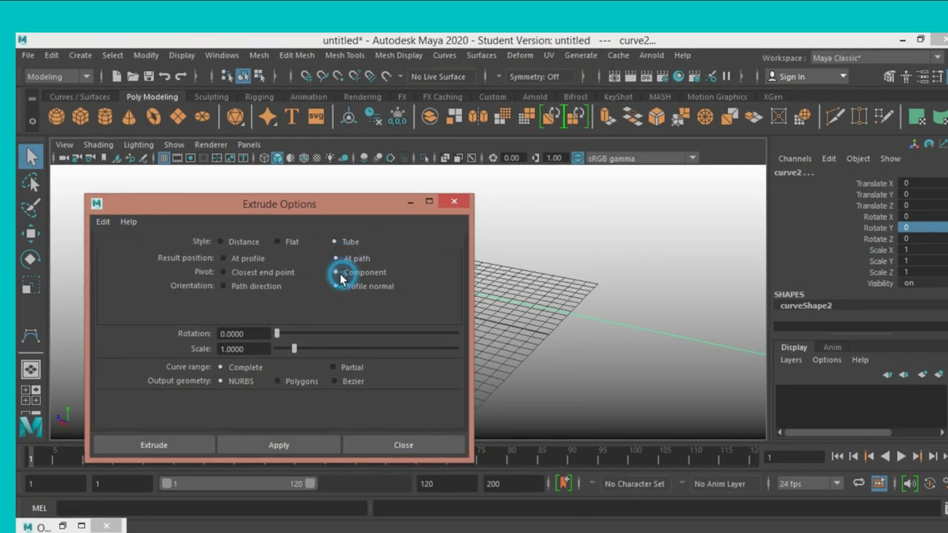
pyautogui.click(232, 289)
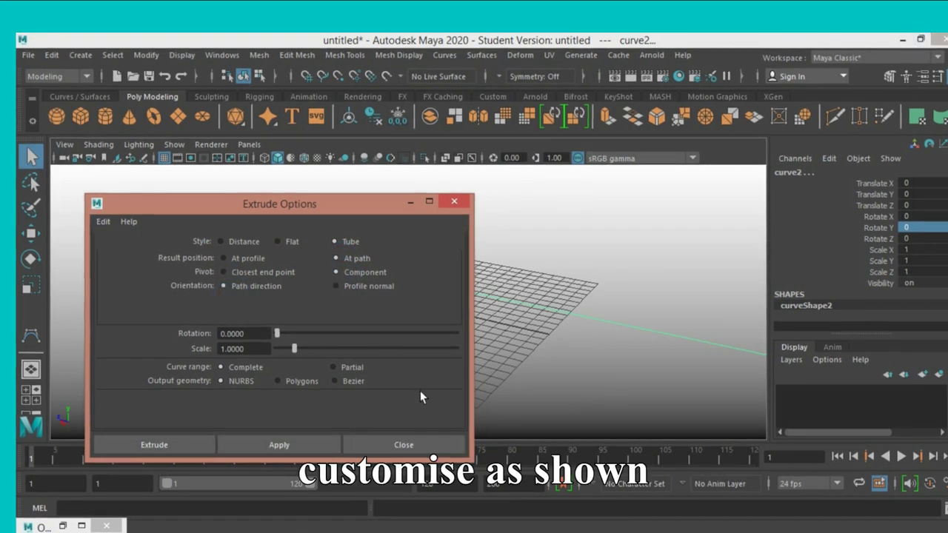
# Set Polygons output with General tessellation, U type Per span iso params, Number U 20.
pyautogui.click(277, 381)
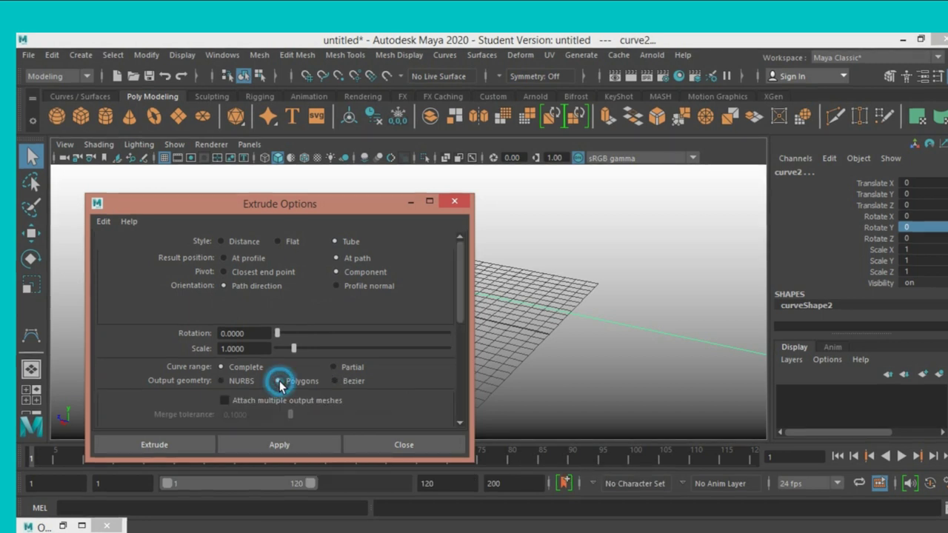
pyautogui.scroll(-1, 279, 380)
pyautogui.scroll(-1, 279, 381)
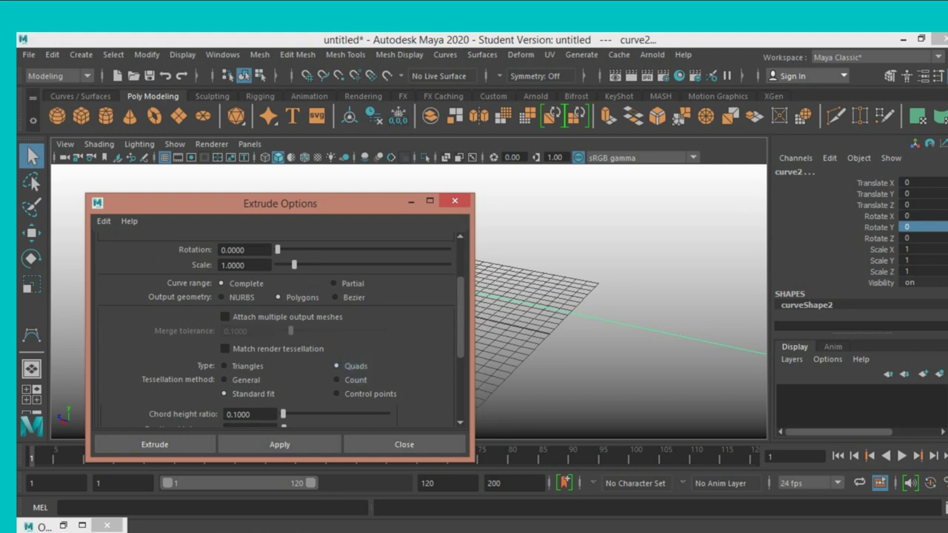
pyautogui.click(248, 380)
pyautogui.scroll(-2, 251, 379)
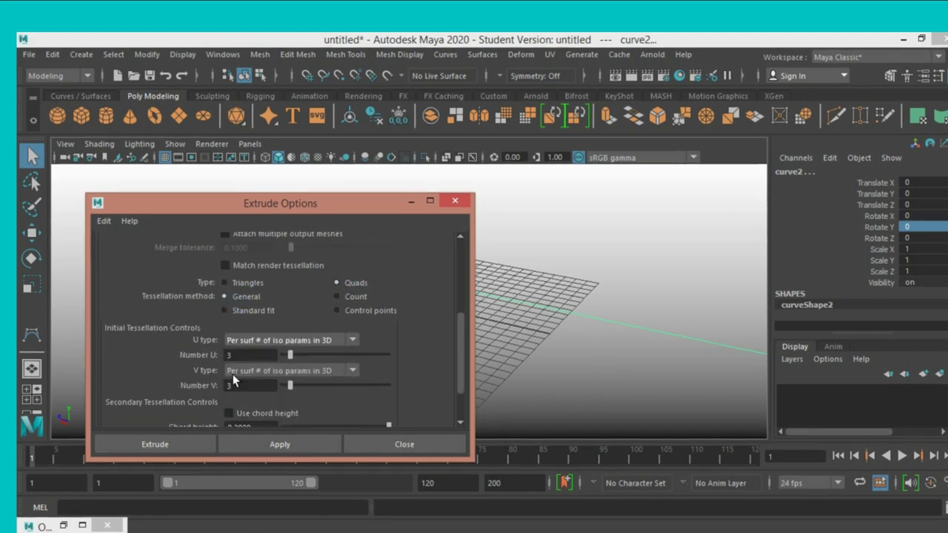
pyautogui.click(347, 343)
pyautogui.click(306, 388)
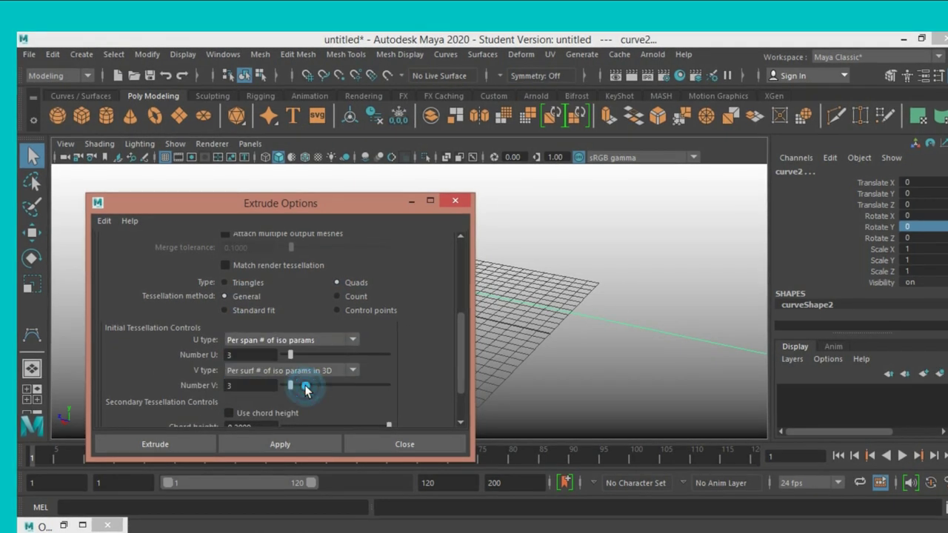
pyautogui.doubleClick(254, 356)
pyautogui.write('2')
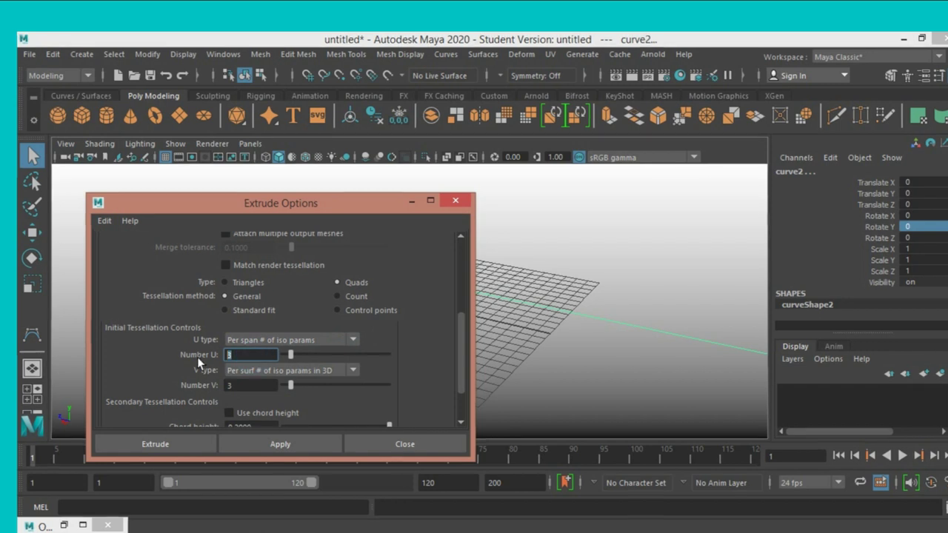
pyautogui.write('0')
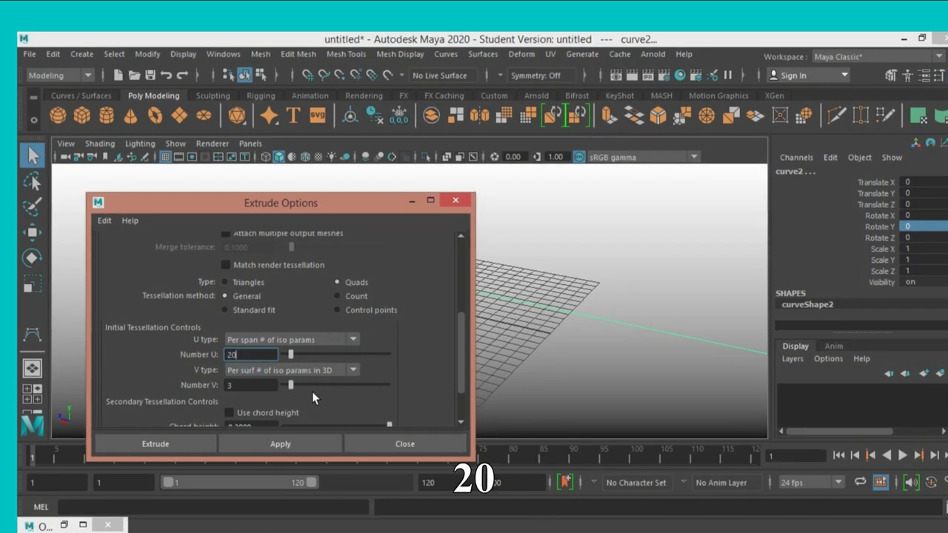
# Set V type Per span iso params with Number V 20 and run the extrude.
pyautogui.click(331, 376)
pyautogui.click(323, 409)
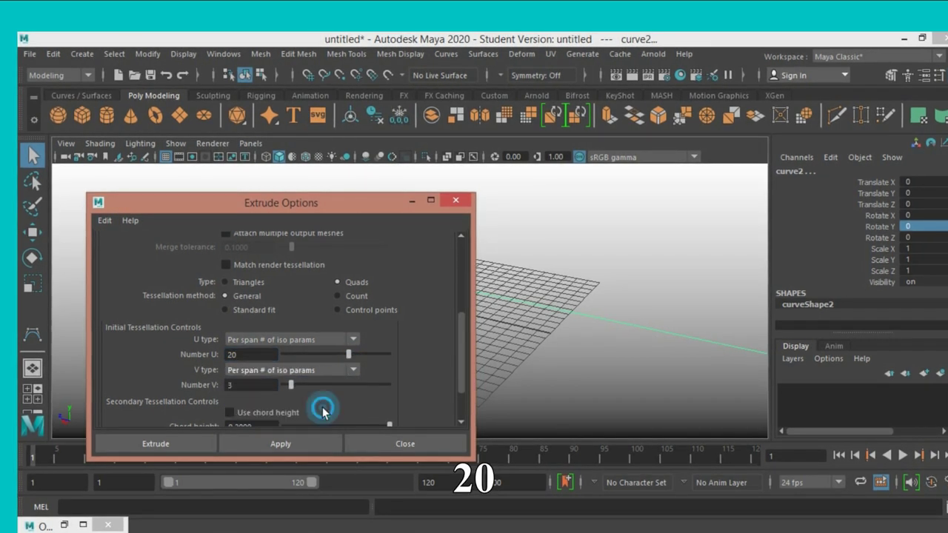
pyautogui.doubleClick(249, 384)
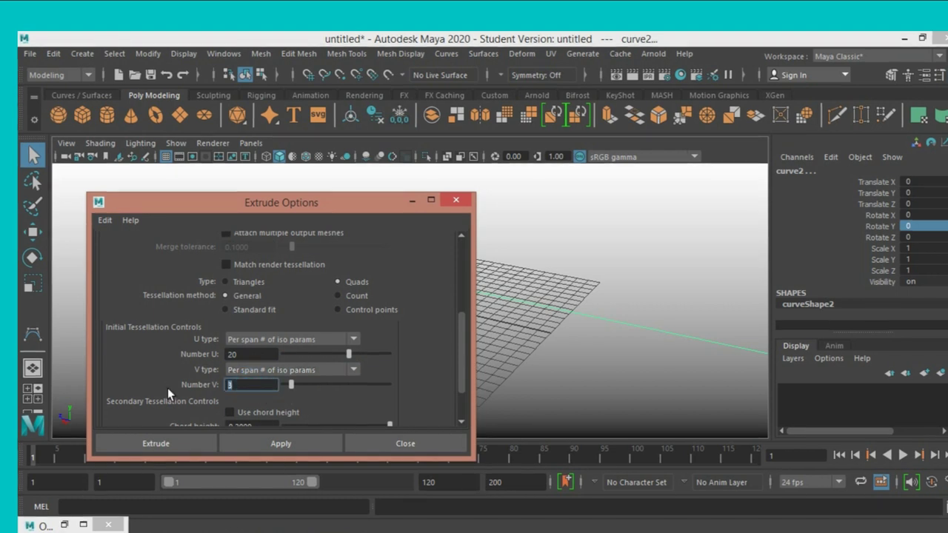
pyautogui.write('20')
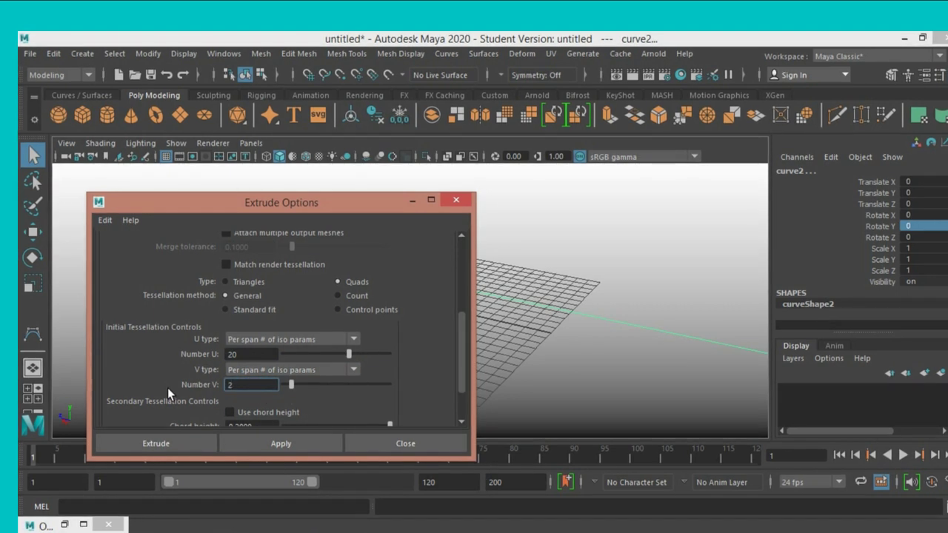
pyautogui.scroll(-3, 316, 400)
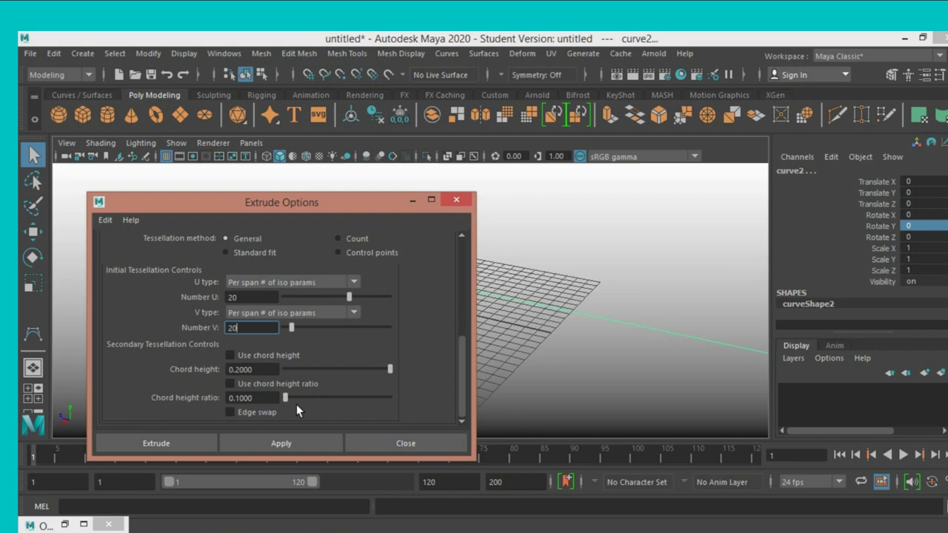
pyautogui.click(192, 442)
pyautogui.scroll(-3, 479, 321)
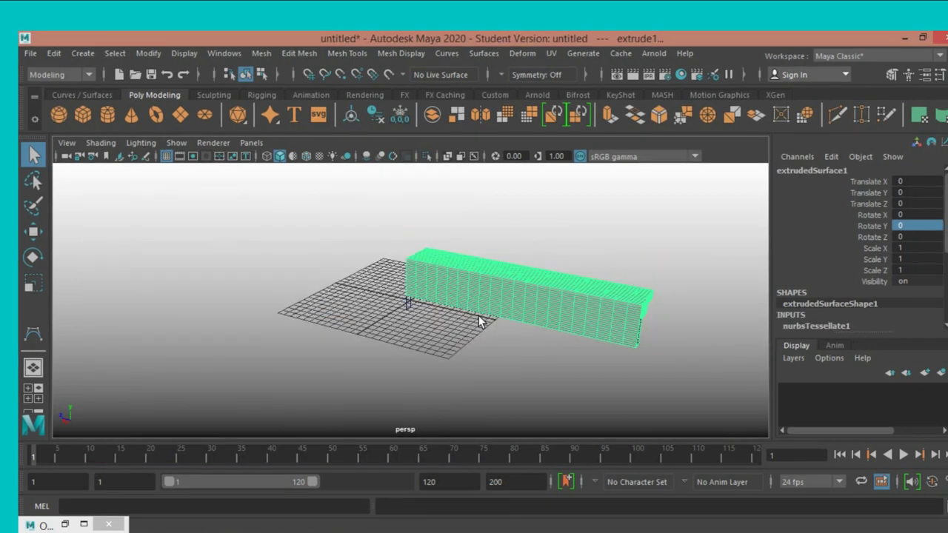
pyautogui.scroll(-2, 479, 322)
pyautogui.moveTo(597, 341)
pyautogui.keyDown('alt'); pyautogui.mouseDown()
pyautogui.moveTo(423, 343)
pyautogui.moveTo(467, 328)
pyautogui.moveTo(650, 343)
pyautogui.moveTo(483, 339)
pyautogui.mouseUp(); pyautogui.keyUp('alt')
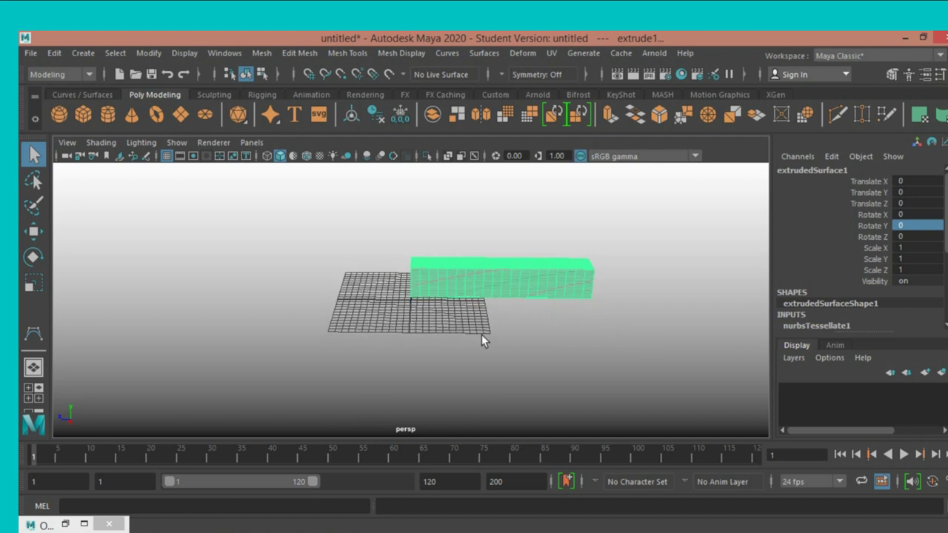
pyautogui.click(34, 289)
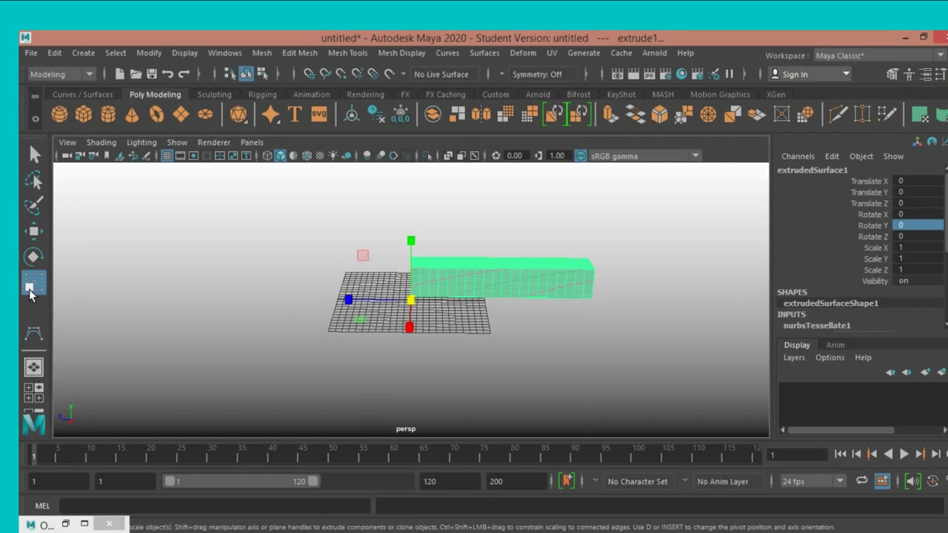
# Center the extruded box's pivot, freeze its transforms, and stretch it to Scale Z 2.086.
pyautogui.click(145, 53)
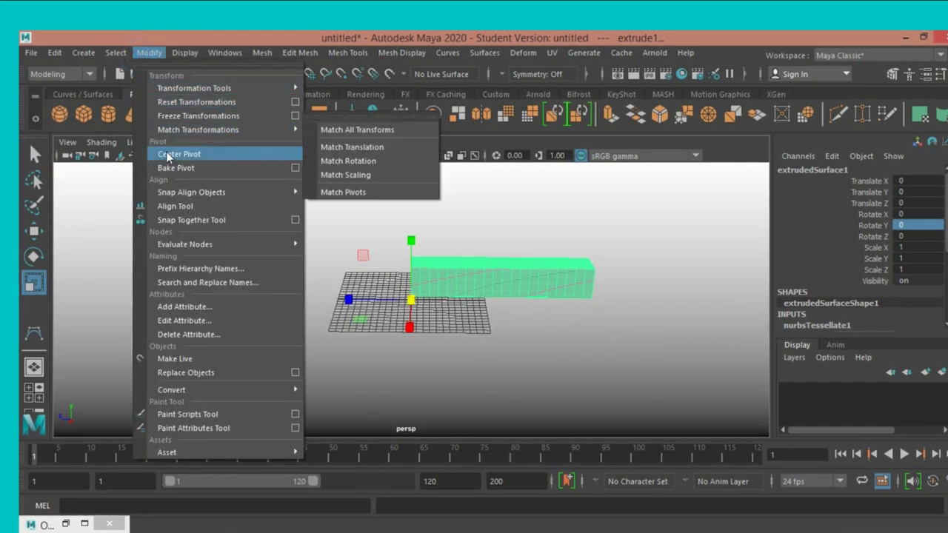
pyautogui.click(169, 156)
pyautogui.click(147, 54)
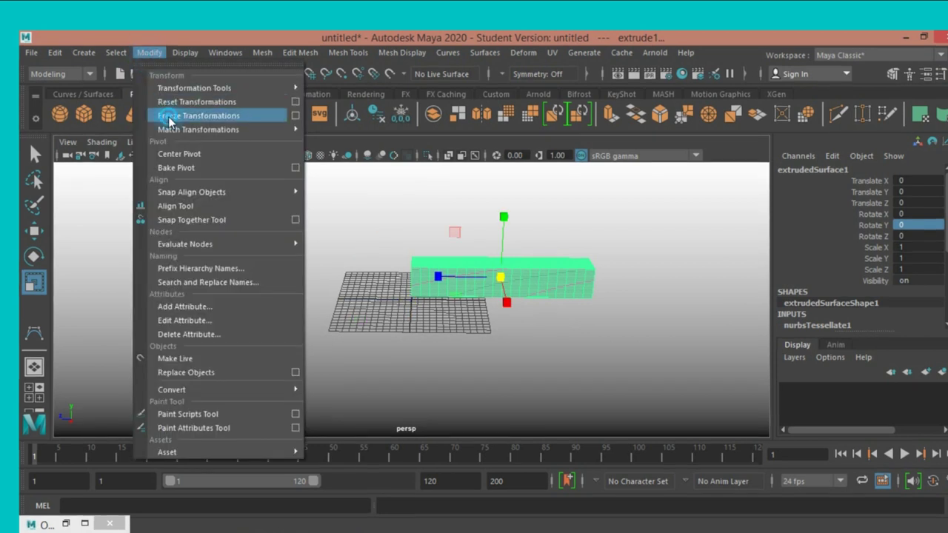
pyautogui.click(169, 117)
pyautogui.moveTo(437, 277)
pyautogui.mouseDown()
pyautogui.moveTo(408, 273)
pyautogui.moveTo(319, 300)
pyautogui.moveTo(366, 307)
pyautogui.mouseUp()
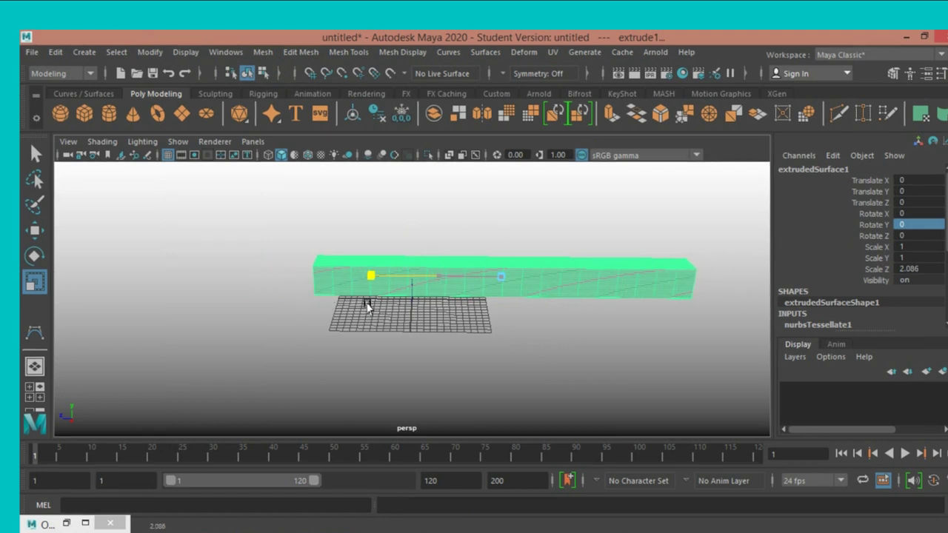
pyautogui.press('f')
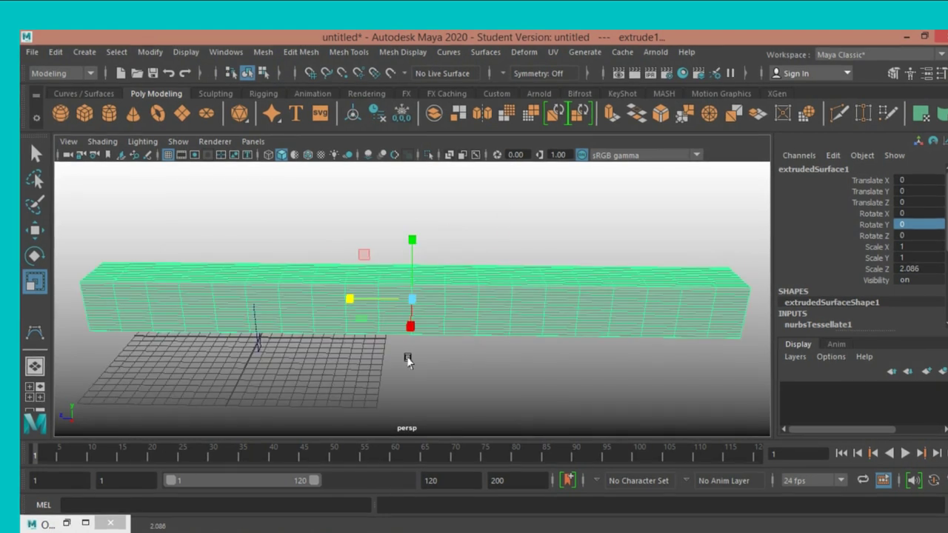
pyautogui.click(506, 264)
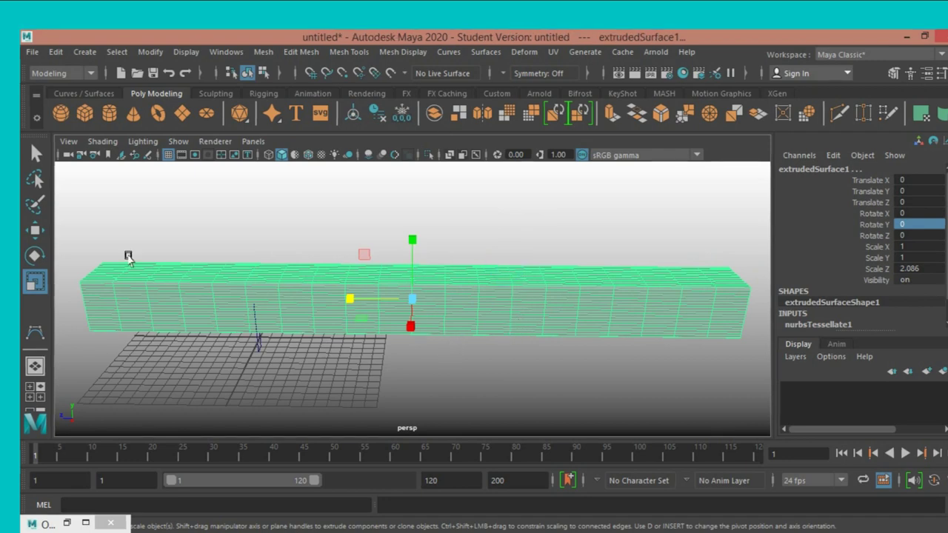
# Delete the extruded box's construction history.
pyautogui.click(521, 52)
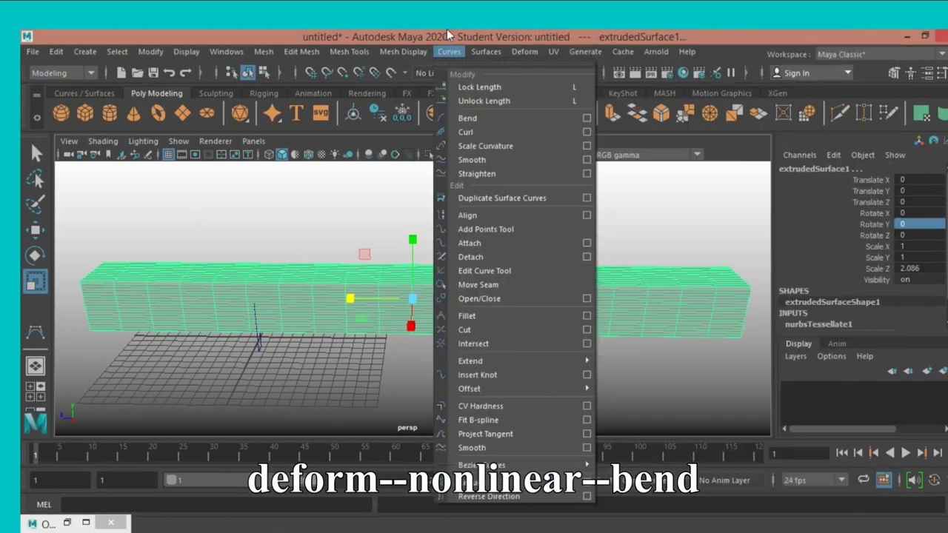
pyautogui.click(449, 51)
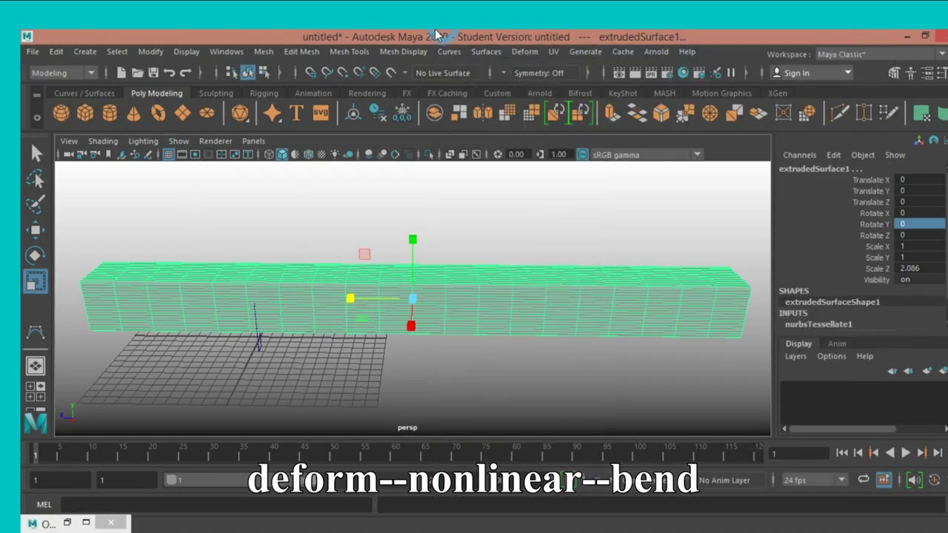
pyautogui.click(56, 51)
pyautogui.click(281, 218)
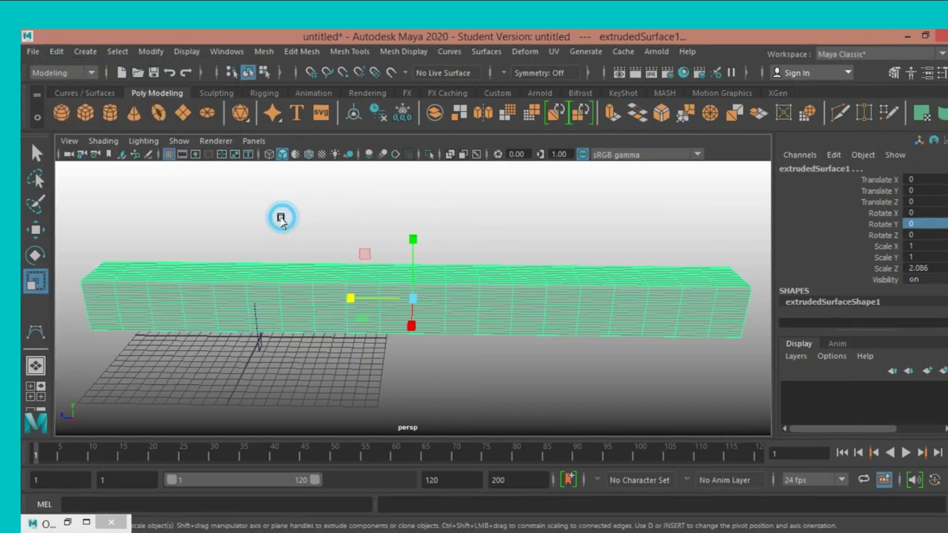
# Add a nonlinear Bend deformer to the box and set its handle to Rotate X 90.
pyautogui.click(525, 52)
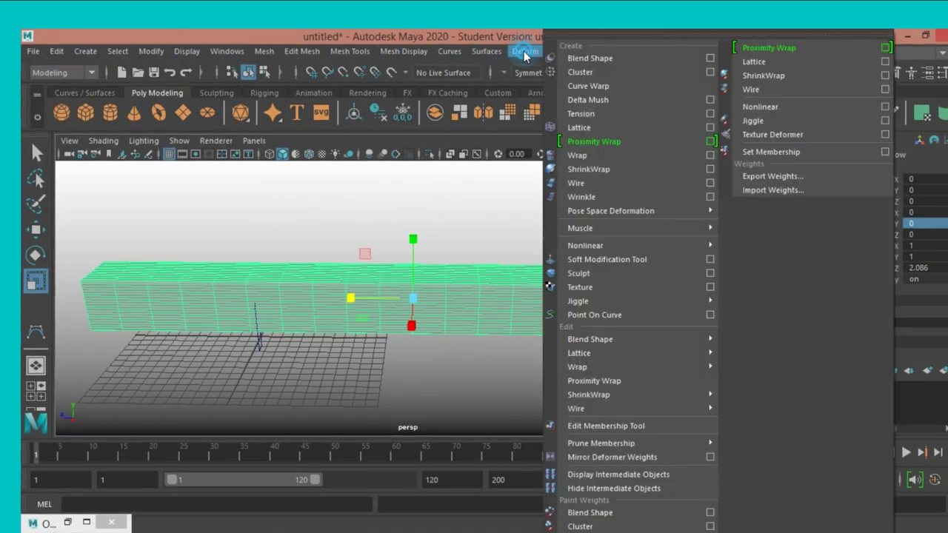
pyautogui.click(662, 248)
pyautogui.click(747, 247)
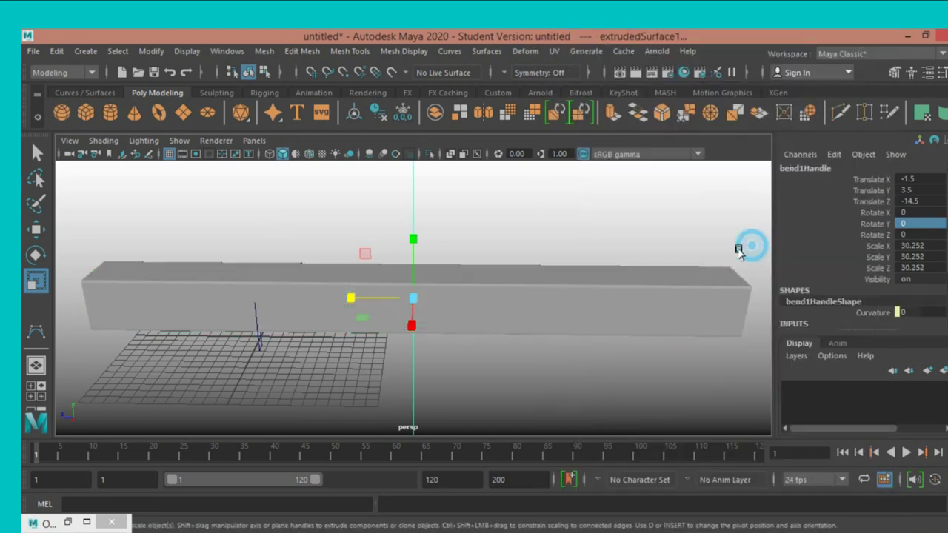
pyautogui.click(35, 254)
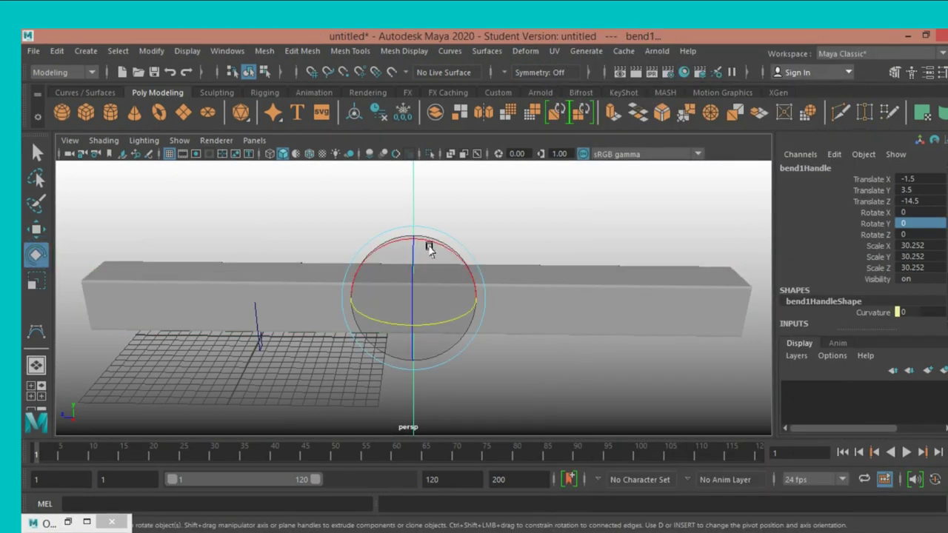
pyautogui.moveTo(429, 239); pyautogui.dragTo(449, 260)
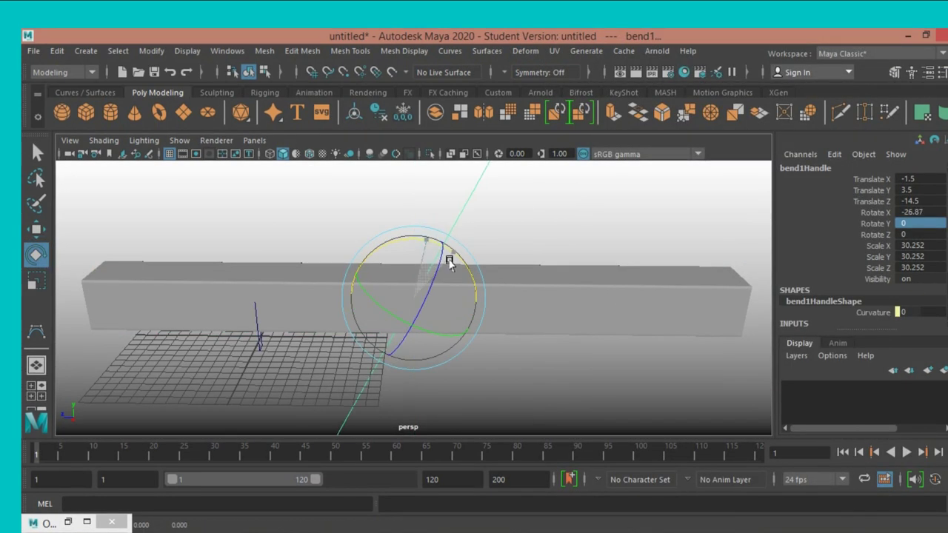
pyautogui.doubleClick(918, 213)
pyautogui.write('0')
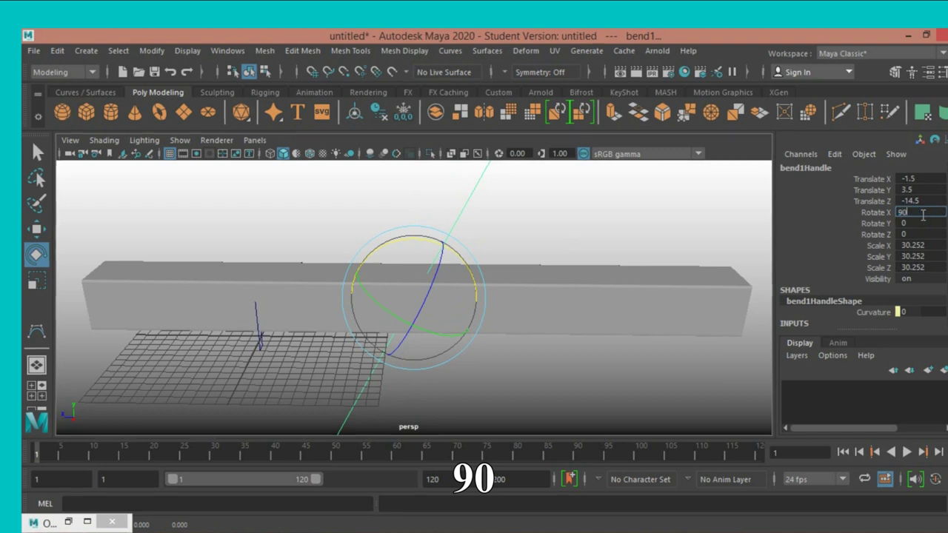
pyautogui.press('Return')
# Set bend1 Curvature to 180 so the box curls into a ring.
pyautogui.scroll(-2, 845, 292)
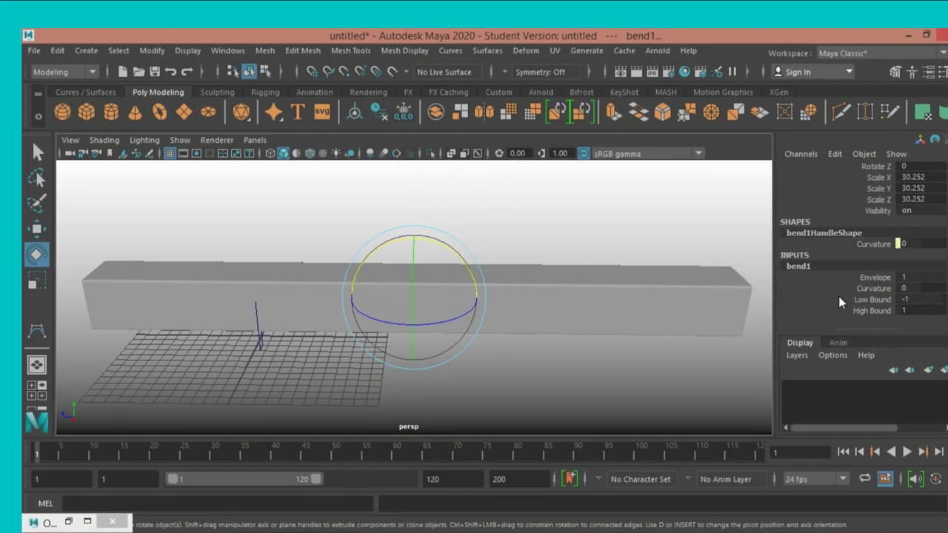
pyautogui.doubleClick(905, 287)
pyautogui.write('18')
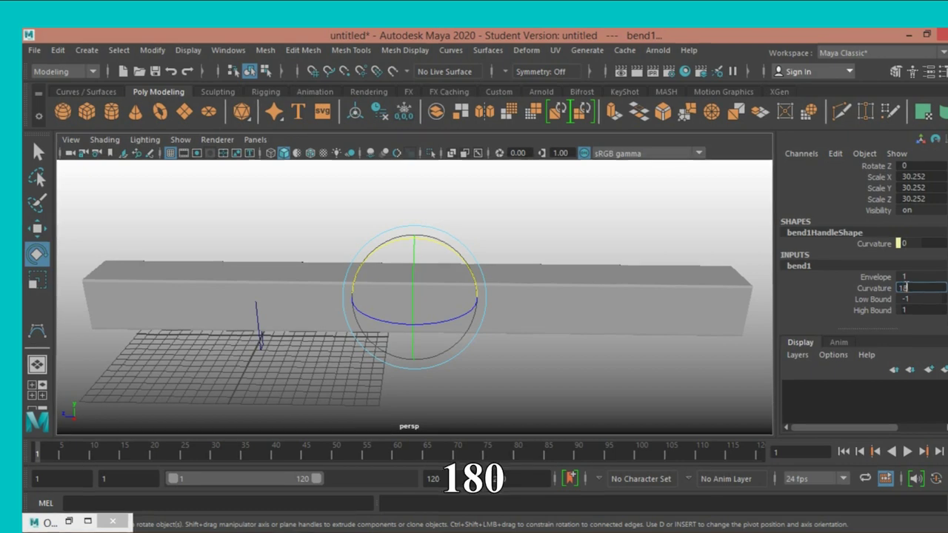
pyautogui.write('0')
pyautogui.press('Return')
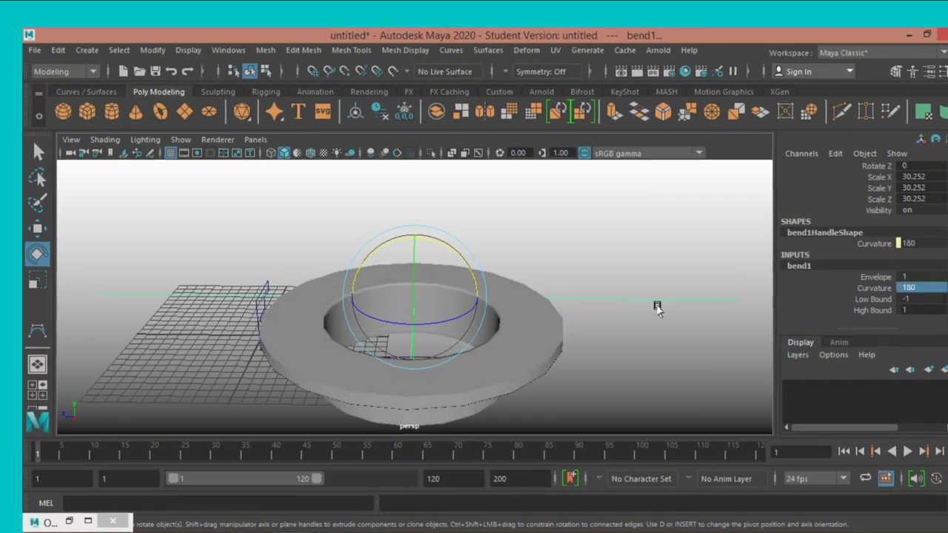
pyautogui.moveTo(669, 303)
pyautogui.keyDown('alt'); pyautogui.mouseDown()
pyautogui.moveTo(654, 282)
pyautogui.moveTo(694, 277)
pyautogui.moveTo(717, 289)
pyautogui.mouseUp(); pyautogui.keyUp('alt')
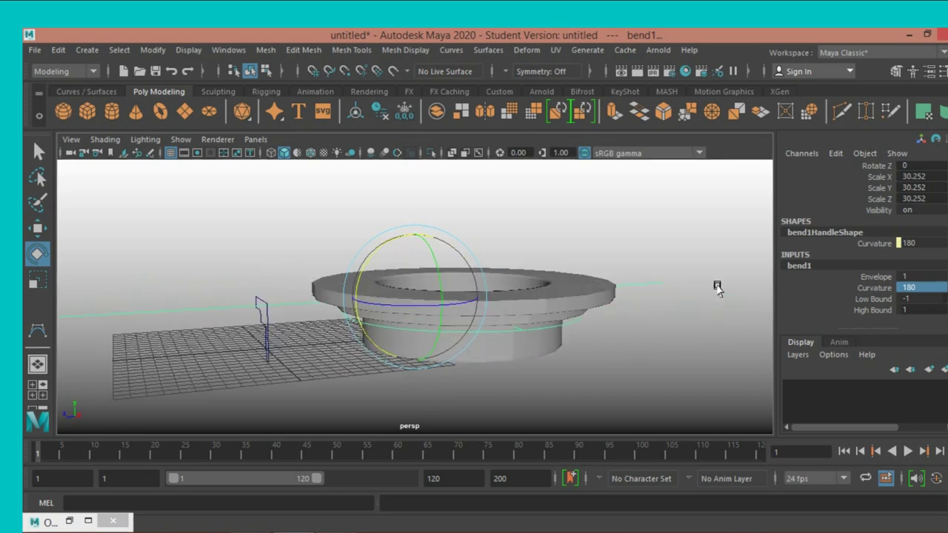
# Delete the ring's history to bake the bend, then freeze its transformations.
pyautogui.click(484, 346)
pyautogui.click(59, 50)
pyautogui.moveTo(98, 214)
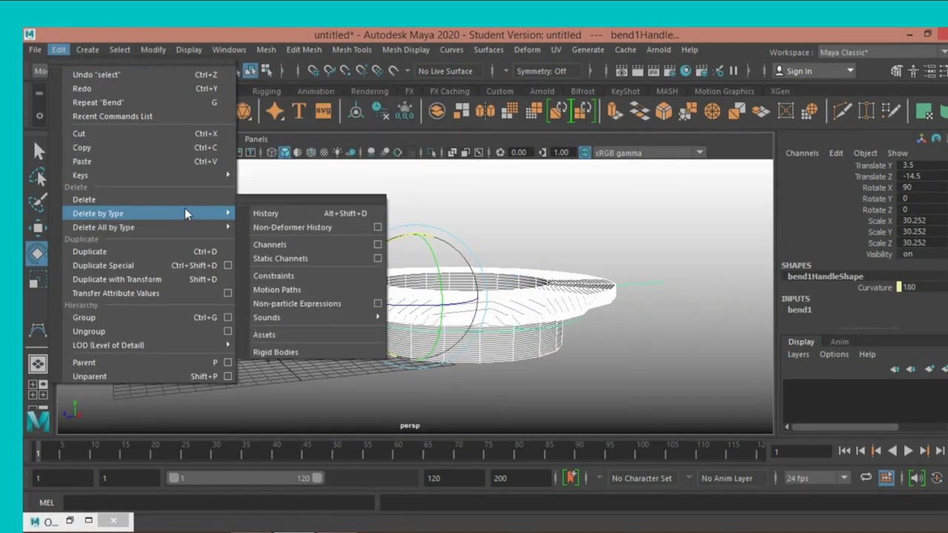
pyautogui.click(261, 212)
pyautogui.click(153, 50)
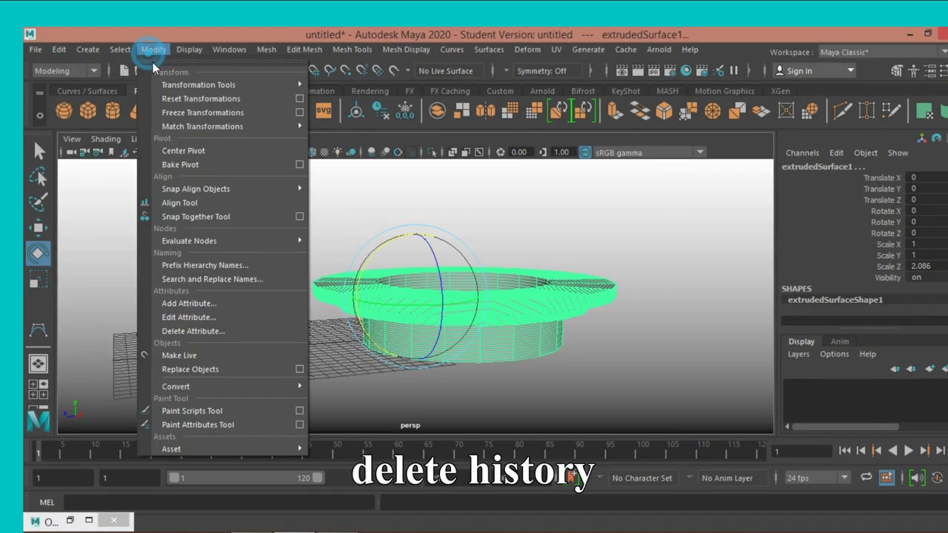
pyautogui.click(199, 114)
pyautogui.keyDown('alt'); pyautogui.moveTo(547, 244); pyautogui.dragTo(357, 239); pyautogui.keyUp('alt')
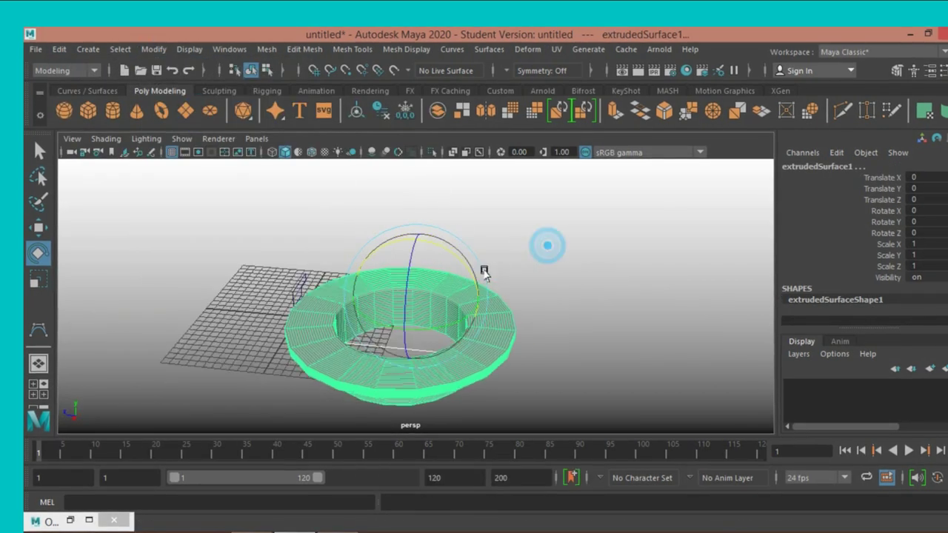
pyautogui.press('q')
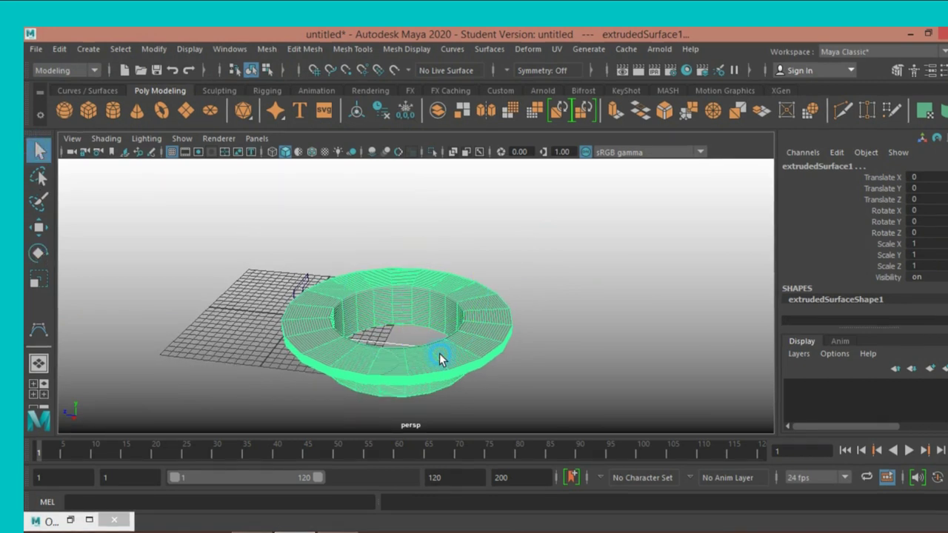
pyautogui.keyDown('alt'); pyautogui.moveTo(440, 356); pyautogui.dragTo(394, 357); pyautogui.keyUp('alt')
# Add a new polygon cylinder, pCylinder1, on the grid.
pyautogui.click(103, 112)
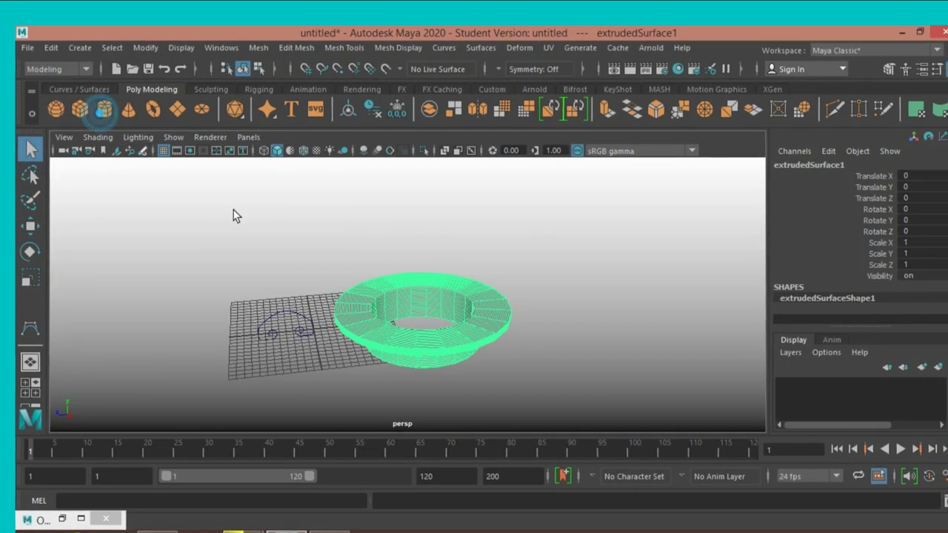
pyautogui.scroll(2, 310, 345)
pyautogui.scroll(2, 310, 346)
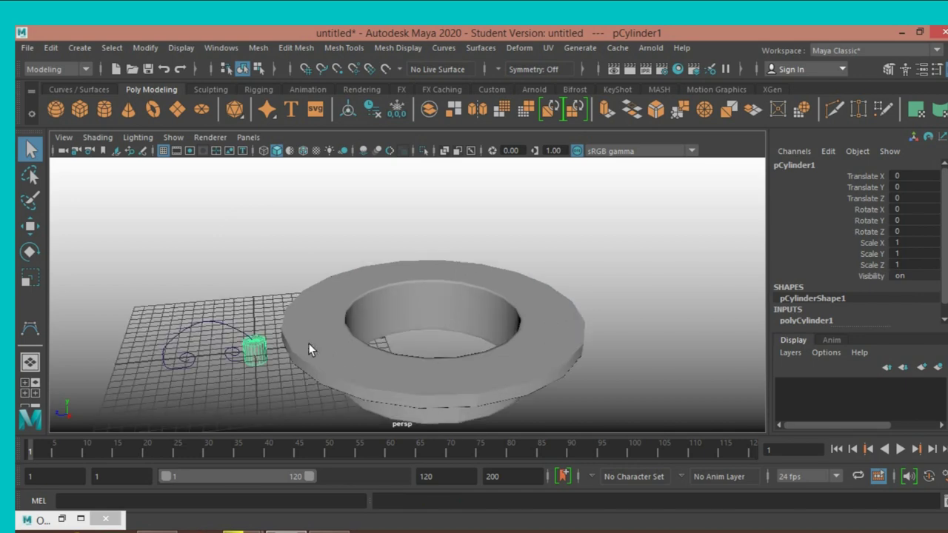
# Move the ring around pCylinder1 to translate -6.494, -4.155, 14.131.
pyautogui.click(400, 360)
pyautogui.scroll(-3, 399, 361)
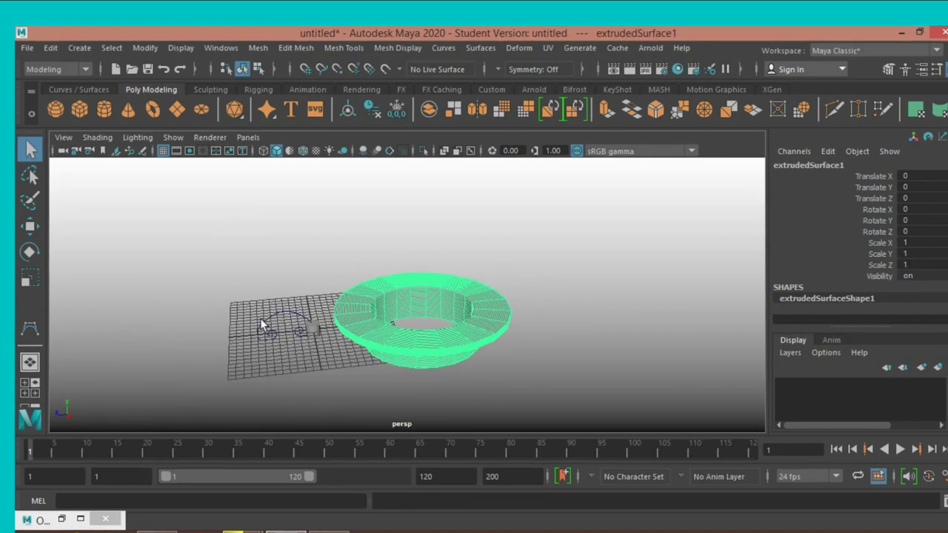
pyautogui.click(30, 227)
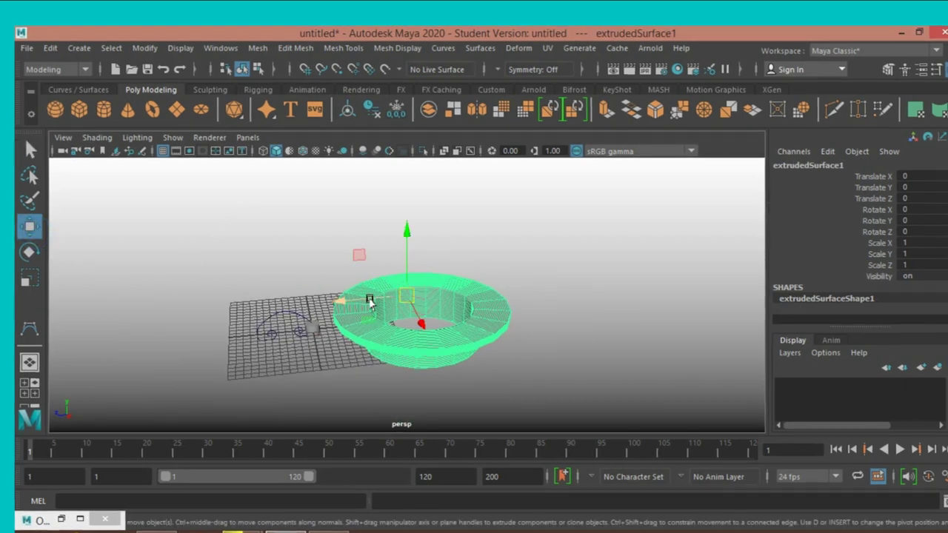
pyautogui.moveTo(372, 300); pyautogui.dragTo(255, 308)
pyautogui.moveTo(323, 345); pyautogui.dragTo(306, 323)
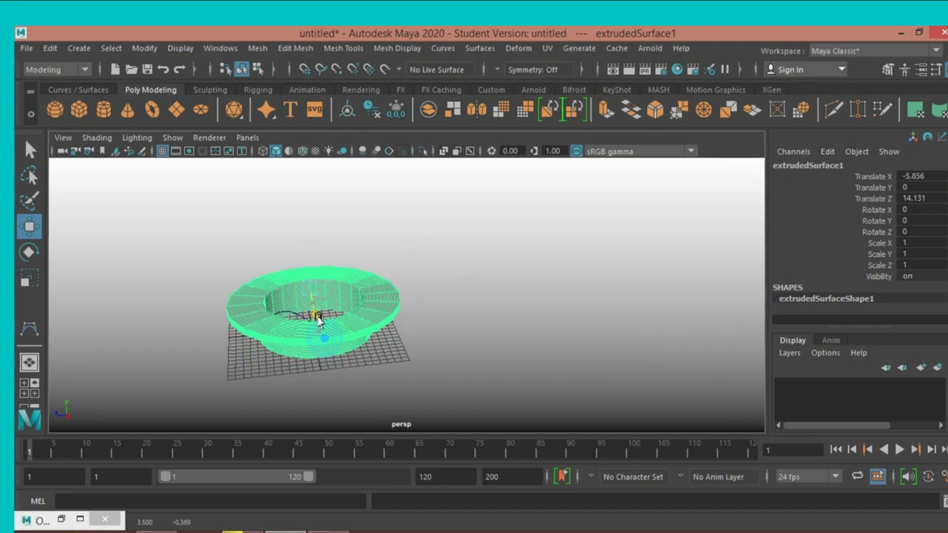
pyautogui.moveTo(308, 252); pyautogui.dragTo(309, 276)
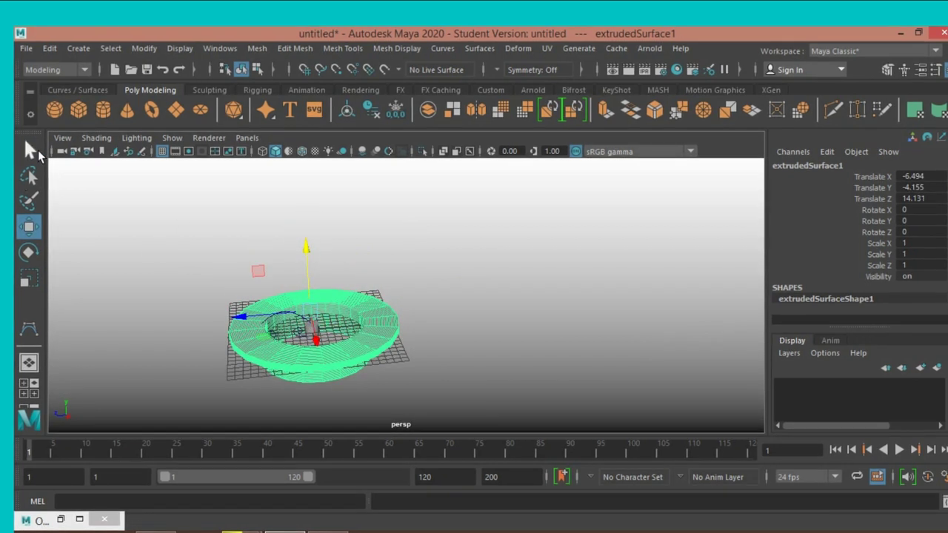
pyautogui.click(30, 148)
# Set the cylinder's polyCylinder1 Height to 20.
pyautogui.click(314, 331)
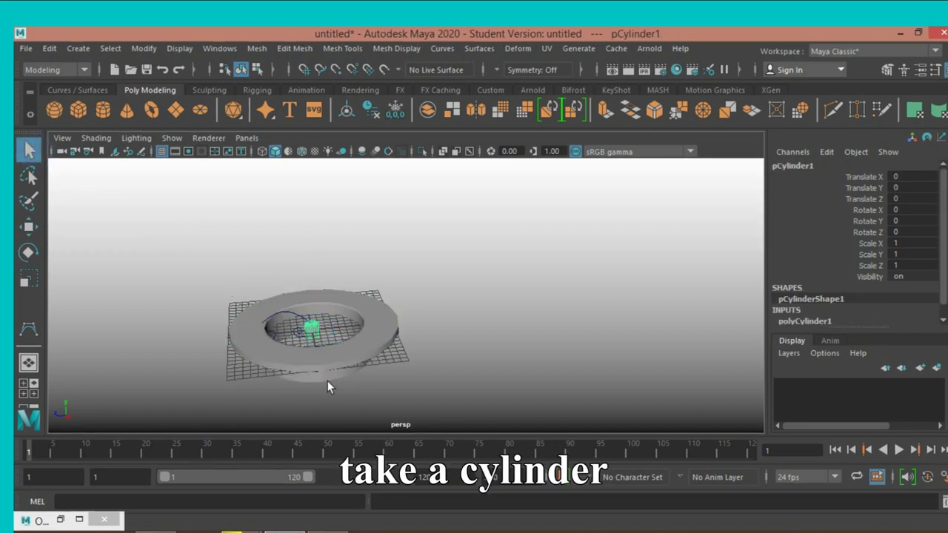
pyautogui.click(805, 321)
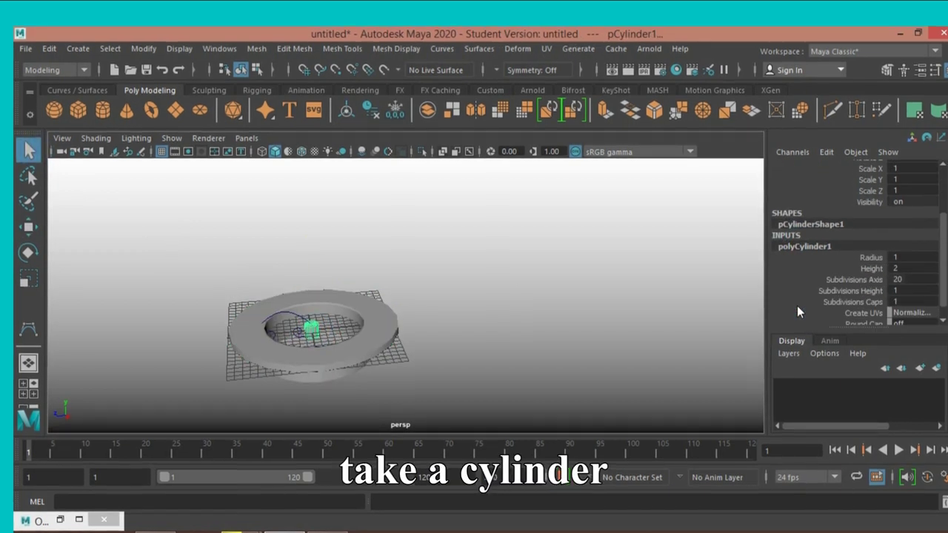
pyautogui.doubleClick(897, 267)
pyautogui.write('12')
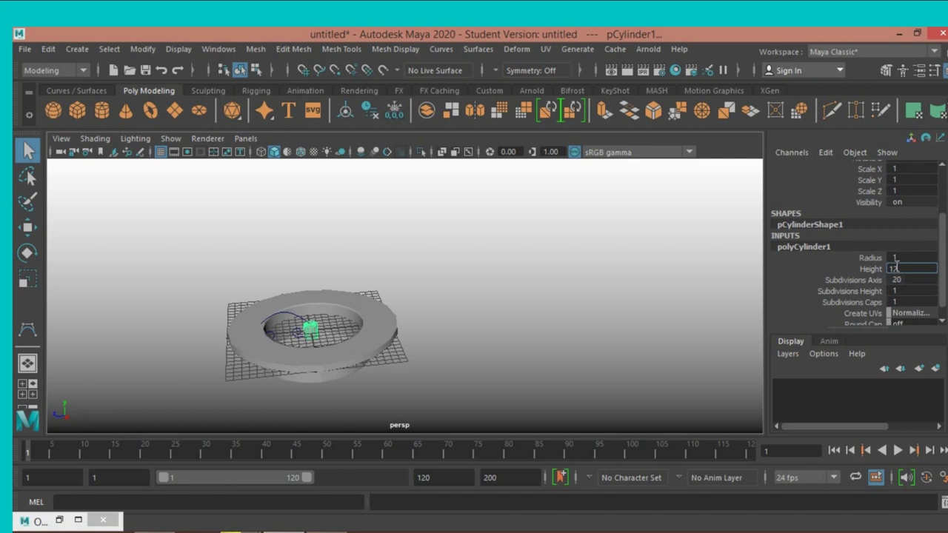
pyautogui.write('20')
pyautogui.press('Return')
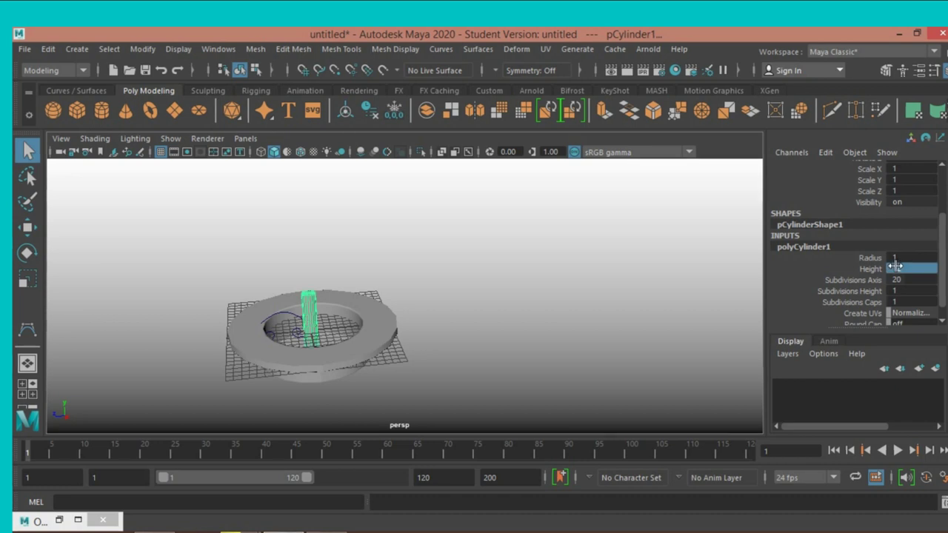
pyautogui.click(895, 267)
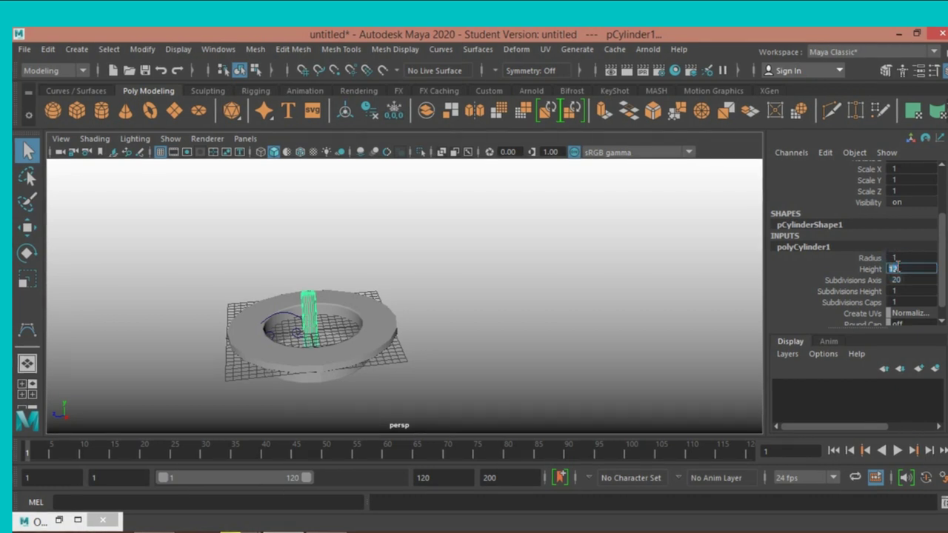
pyautogui.write('20')
pyautogui.press('Return')
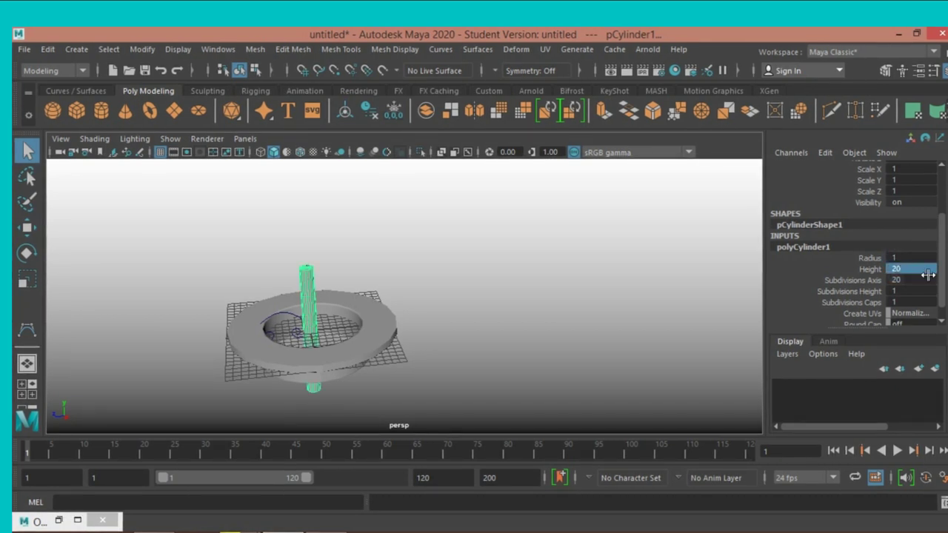
# Scale the cylinder uniformly to 2.346, lower it through the ring, and give it 50 height subdivisions.
pyautogui.click(27, 281)
pyautogui.moveTo(309, 331); pyautogui.dragTo(395, 355)
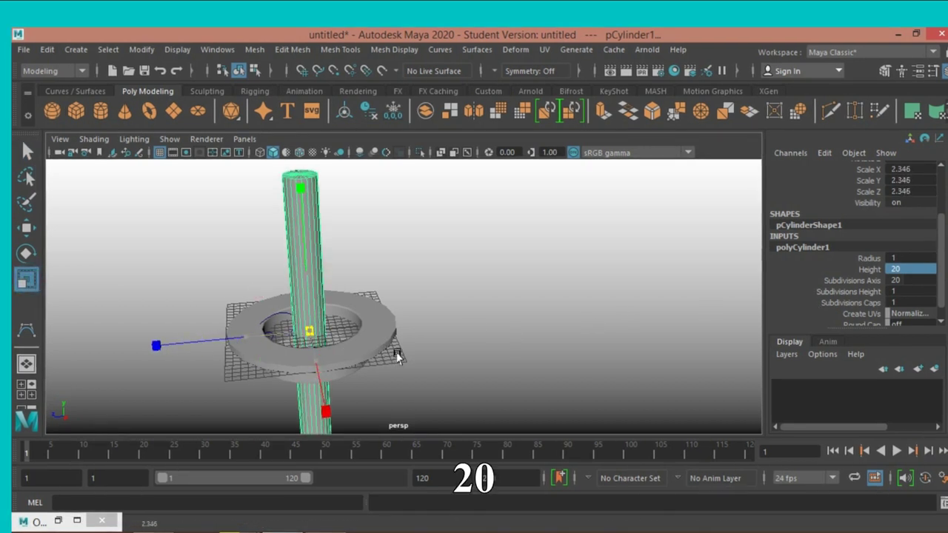
pyautogui.click(28, 229)
pyautogui.moveTo(311, 259); pyautogui.dragTo(313, 360)
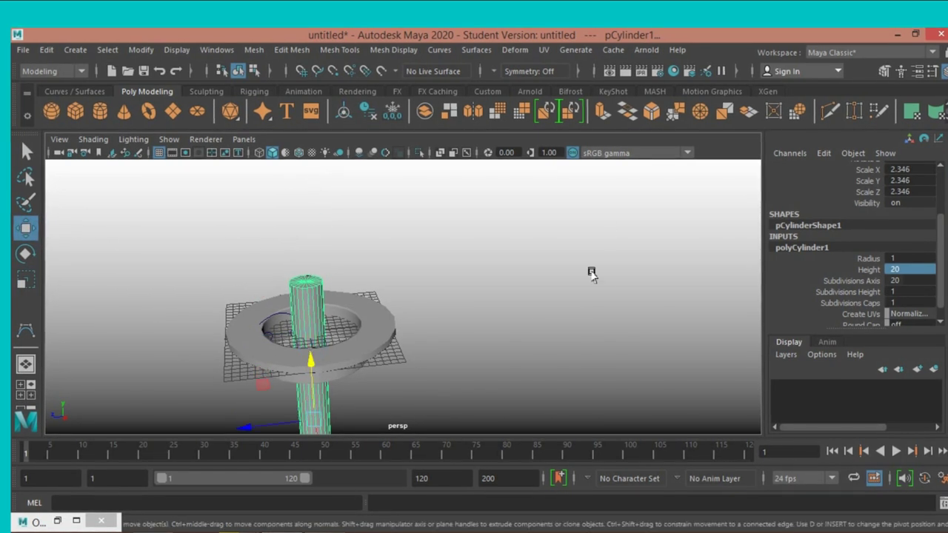
pyautogui.doubleClick(889, 291)
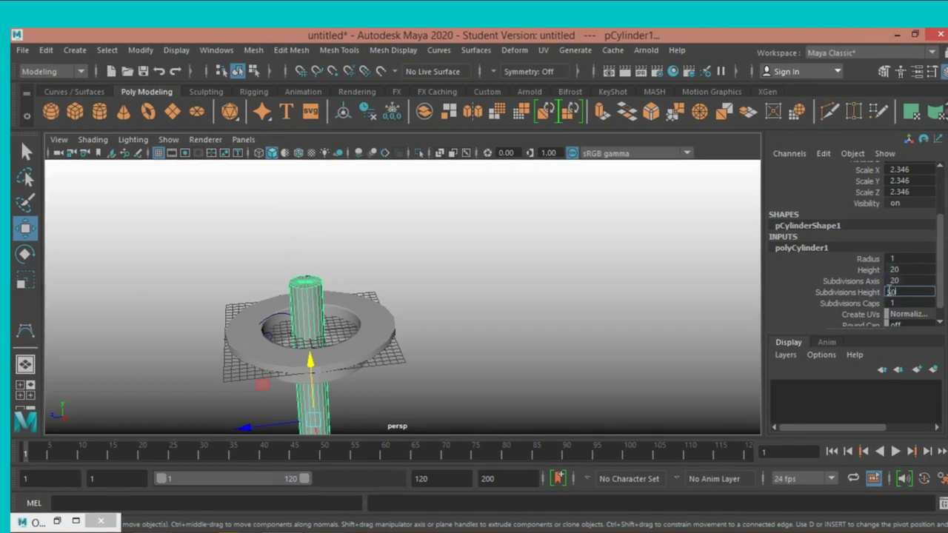
pyautogui.write('50')
pyautogui.press('Return')
pyautogui.press('space')
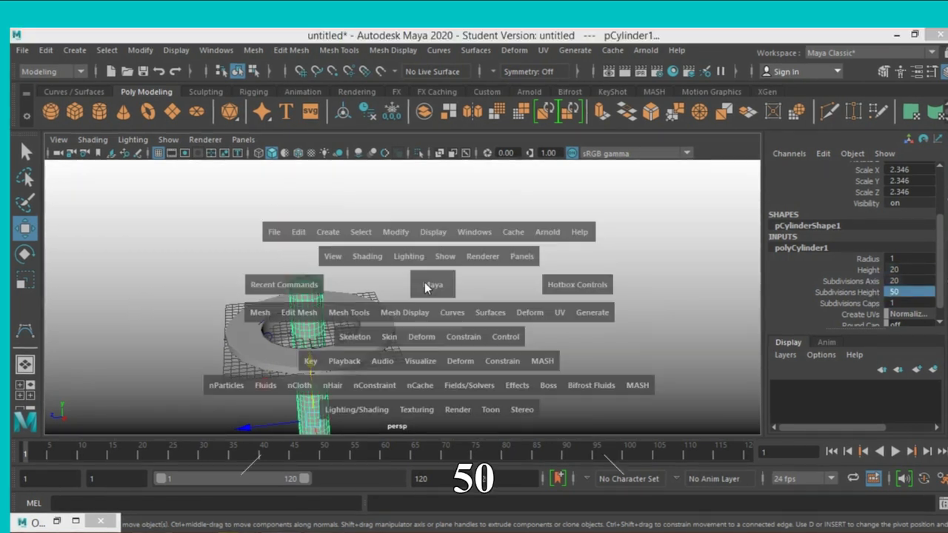
pyautogui.press('space')
# Nudge the original cylinder into place inside the ring in the top view.
pyautogui.scroll(-2, 304, 235)
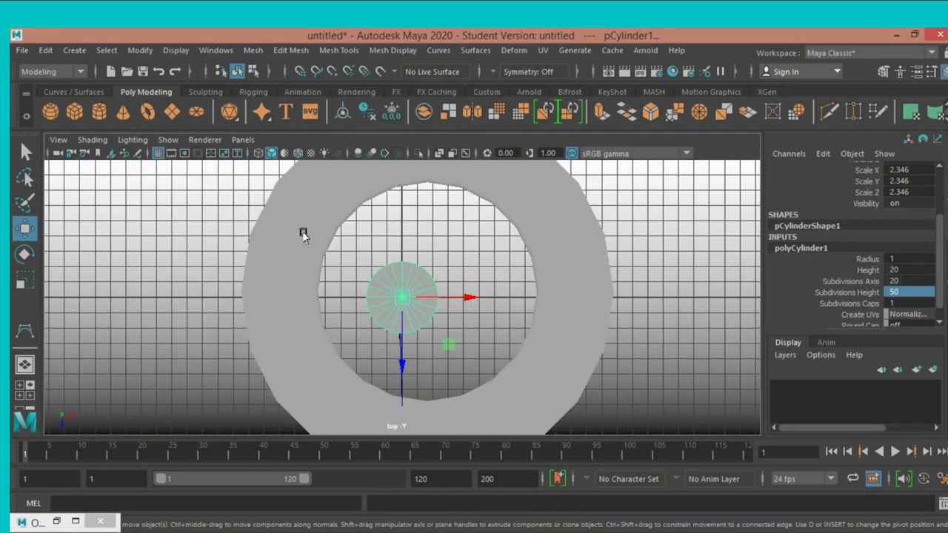
pyautogui.moveTo(400, 366); pyautogui.dragTo(400, 353)
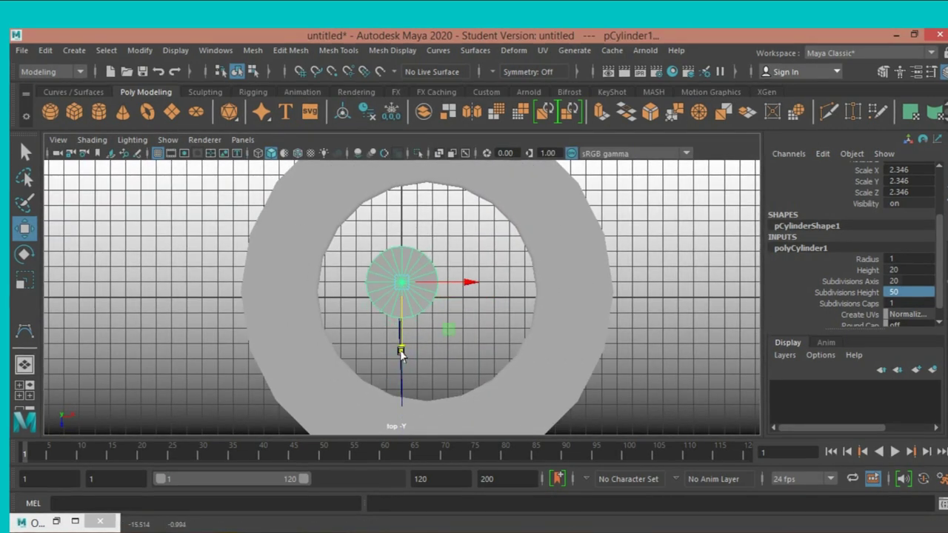
pyautogui.moveTo(467, 288); pyautogui.dragTo(449, 290)
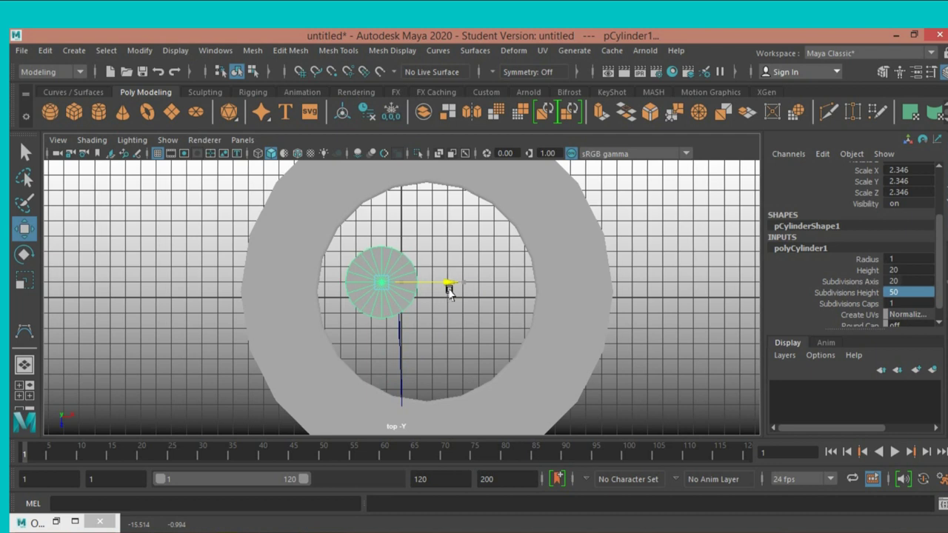
pyautogui.moveTo(383, 343); pyautogui.dragTo(382, 359)
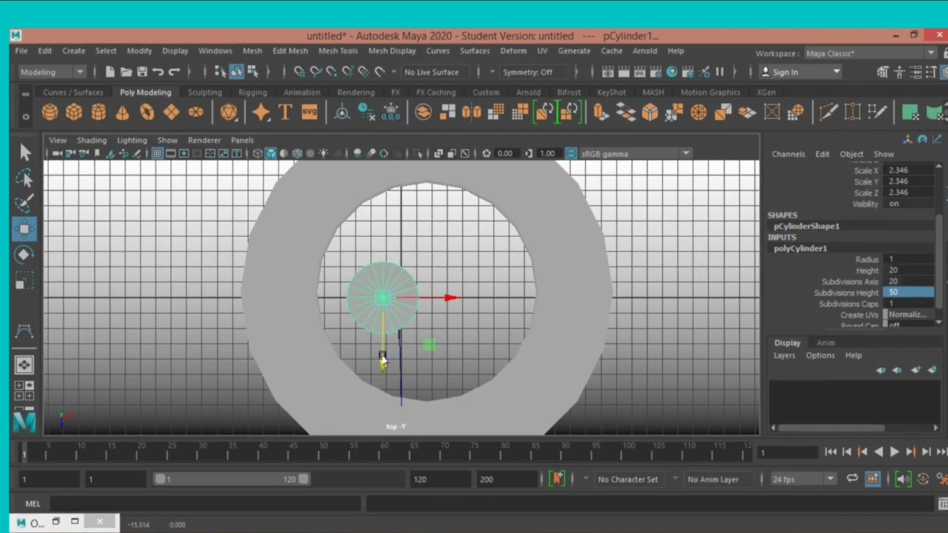
# Duplicate the cylinder twice, sliding each copy beside the others inside the ring.
pyautogui.hotkey('ctrl', 'd')
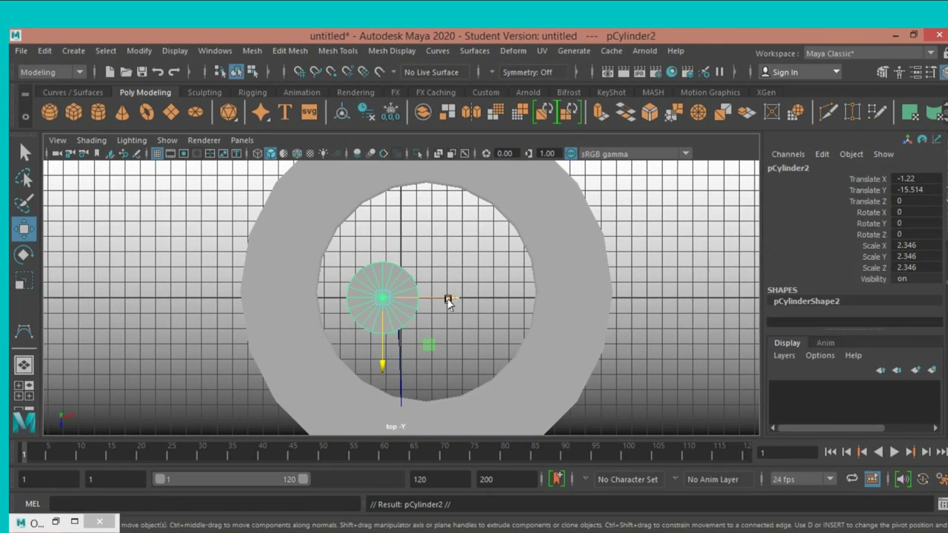
pyautogui.moveTo(448, 300); pyautogui.dragTo(505, 313)
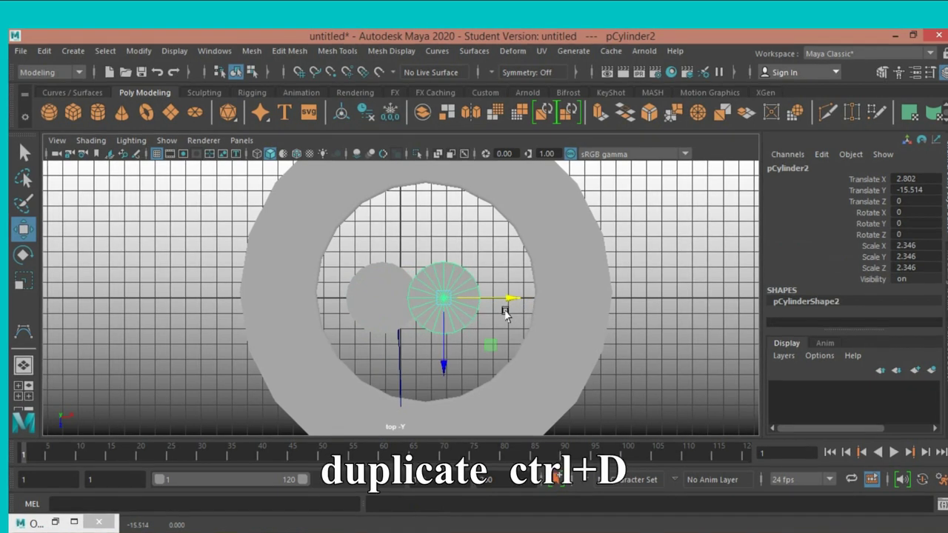
pyautogui.hotkey('ctrl', 'd')
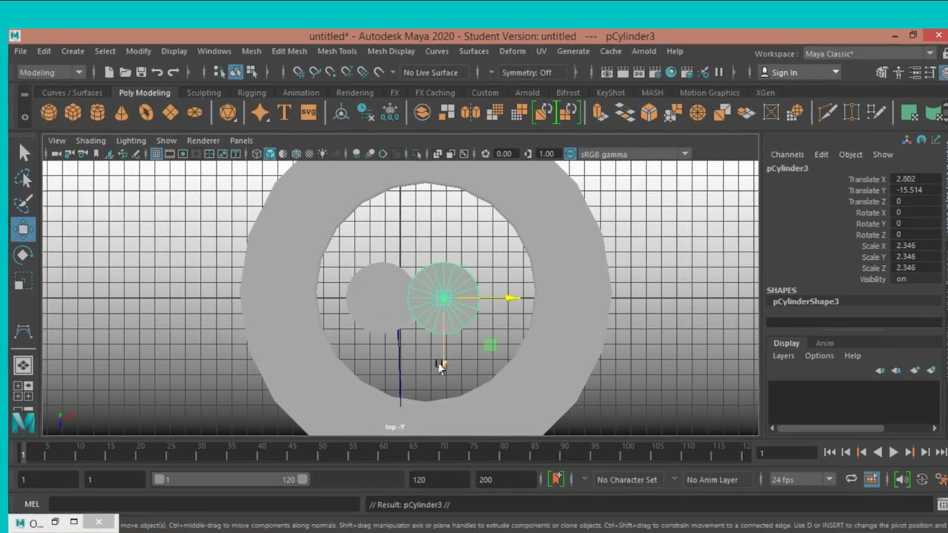
pyautogui.moveTo(440, 363); pyautogui.dragTo(431, 329)
pyautogui.moveTo(502, 261); pyautogui.dragTo(475, 265)
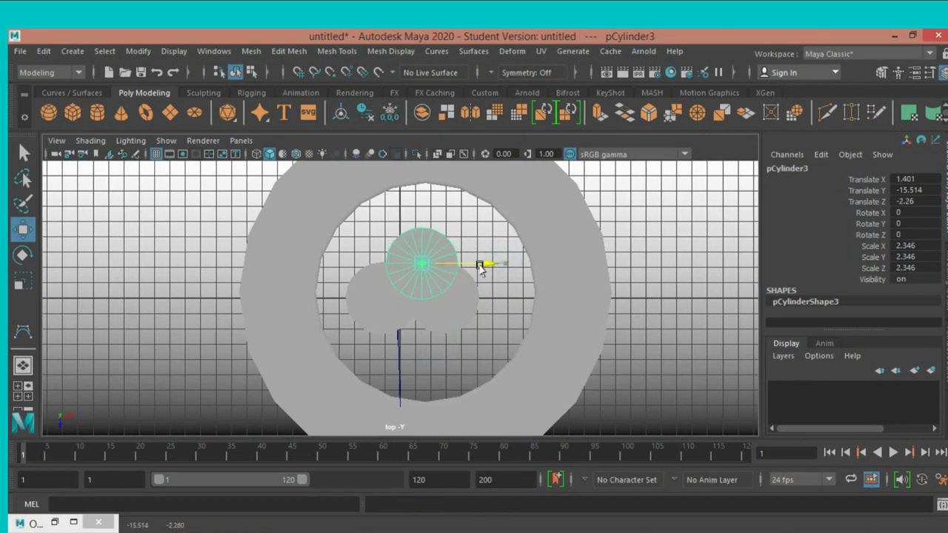
# Turn on Wireframe on Shaded, fine-tune pCylinder3 to 0.588, -15.514, -2.622, and select all three.
pyautogui.click(296, 154)
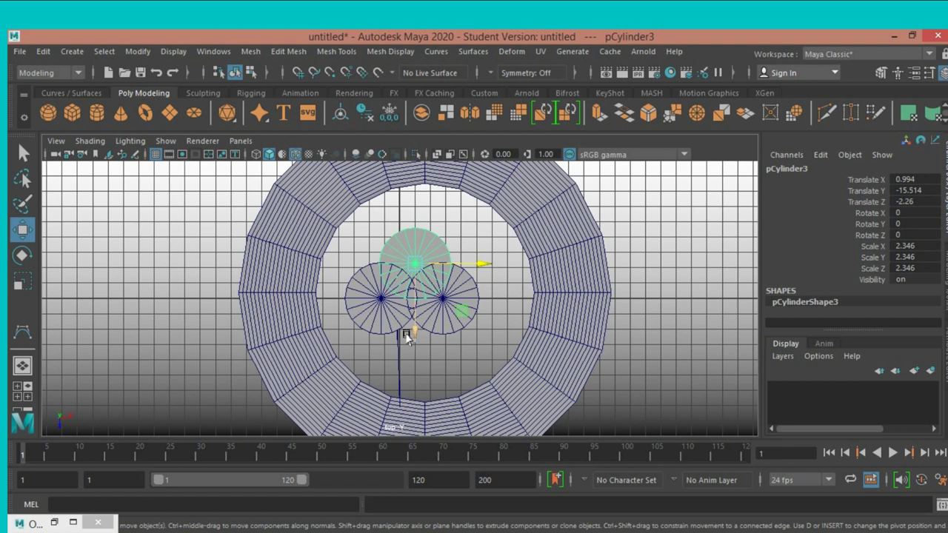
pyautogui.moveTo(406, 335); pyautogui.dragTo(413, 332)
pyautogui.moveTo(478, 257); pyautogui.dragTo(474, 257)
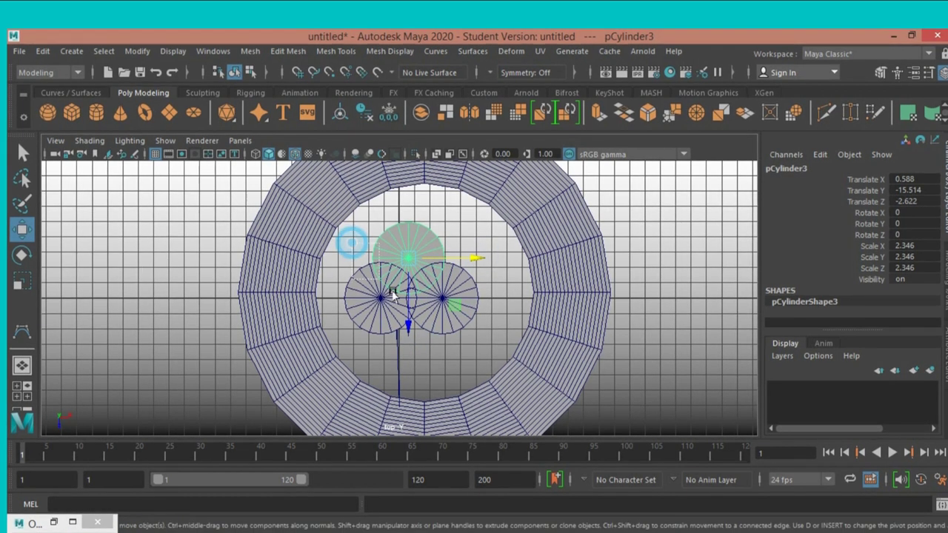
pyautogui.moveTo(350, 247); pyautogui.dragTo(463, 342)
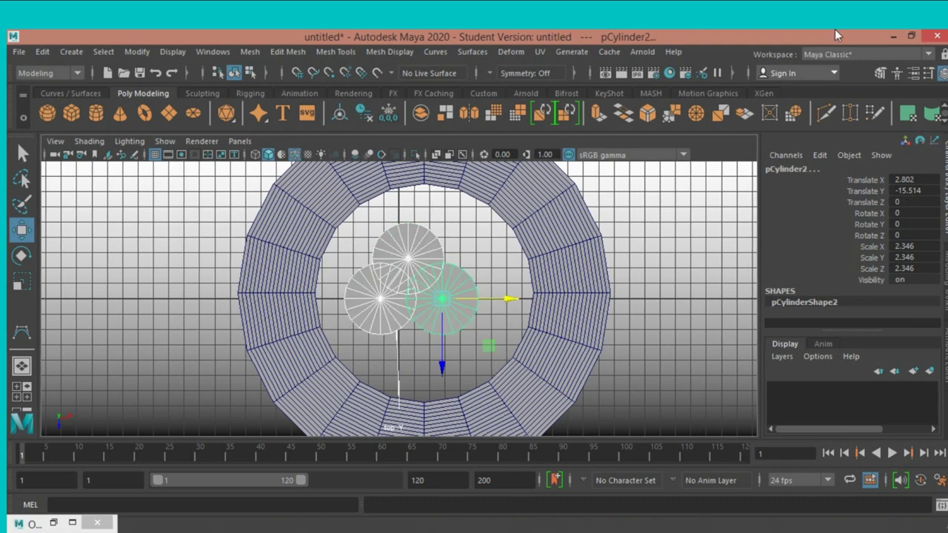
# Switch to the Animation menu set and add a nonlinear Twist deformer to the cylinders.
pyautogui.click(77, 73)
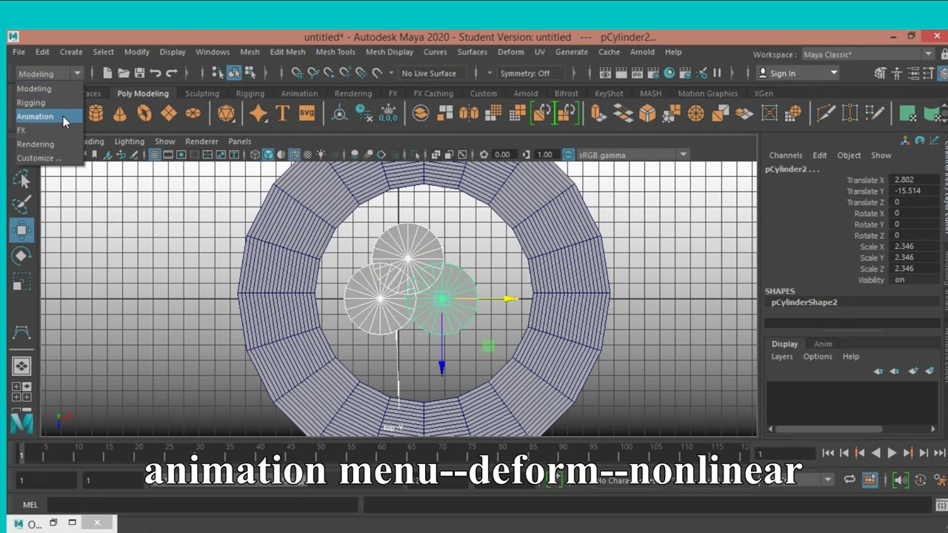
pyautogui.click(37, 114)
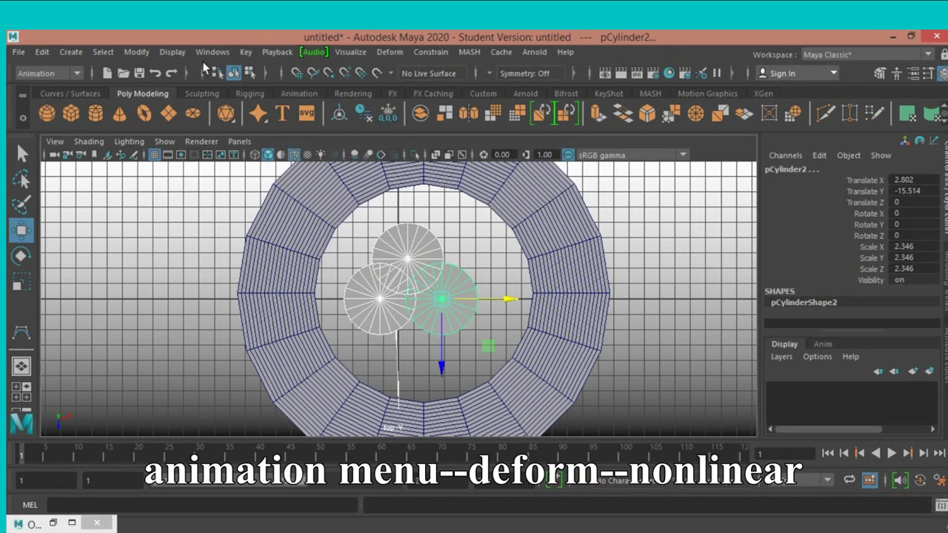
pyautogui.click(389, 55)
pyautogui.moveTo(415, 233)
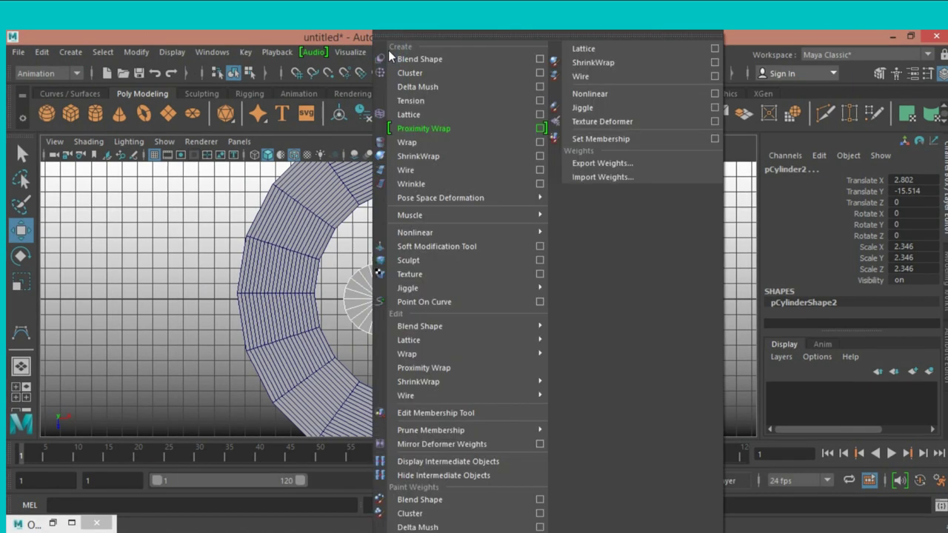
pyautogui.click(482, 232)
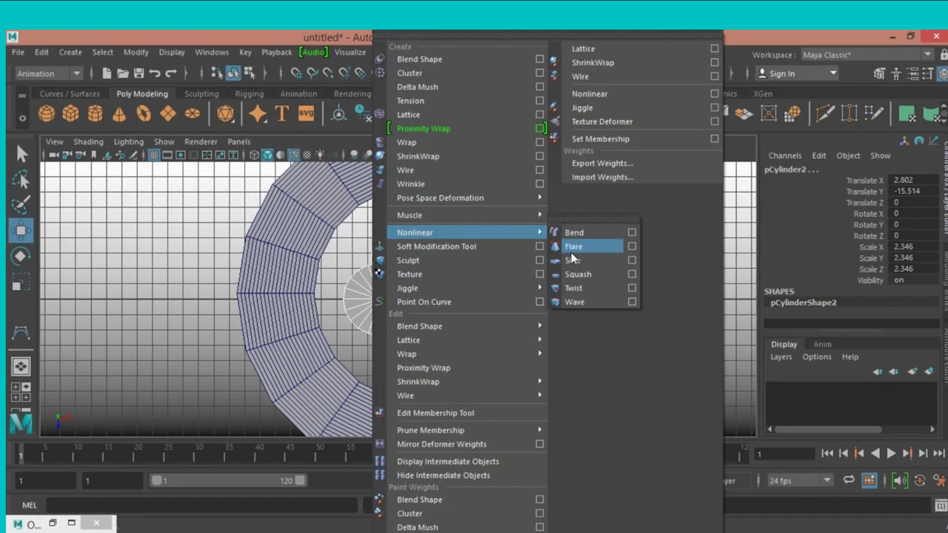
pyautogui.click(574, 289)
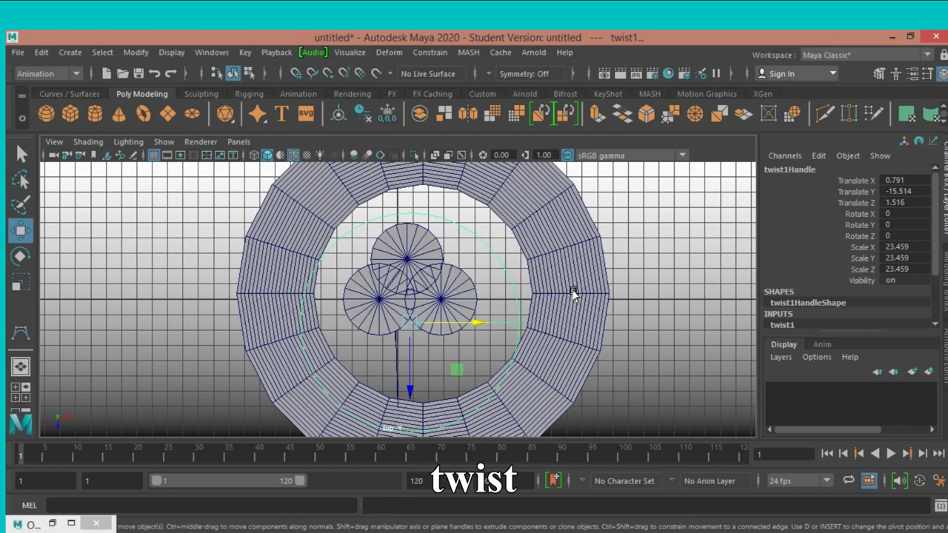
# Maximize the perspective view and frame the cylinders with their twist deformer.
pyautogui.press('space')
pyautogui.press('space')
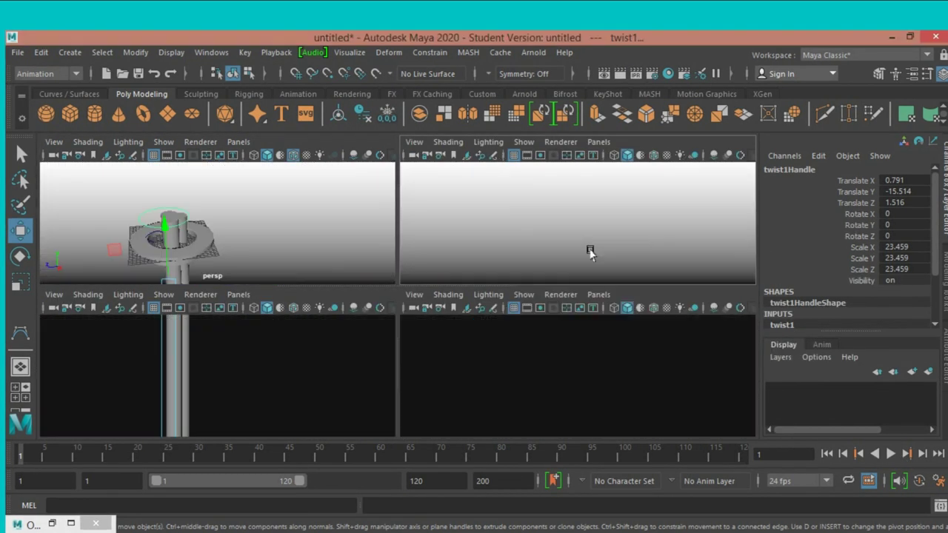
pyautogui.press('f')
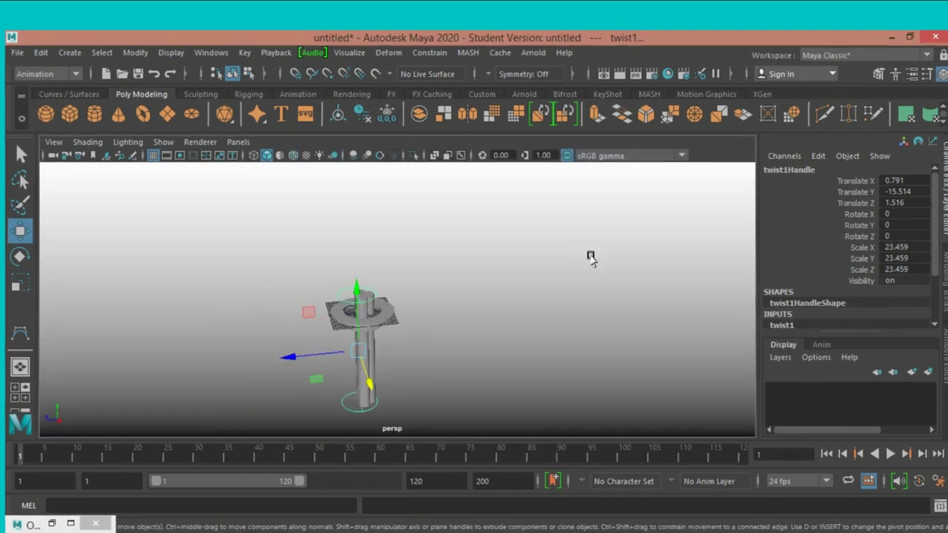
pyautogui.scroll(3, 591, 256)
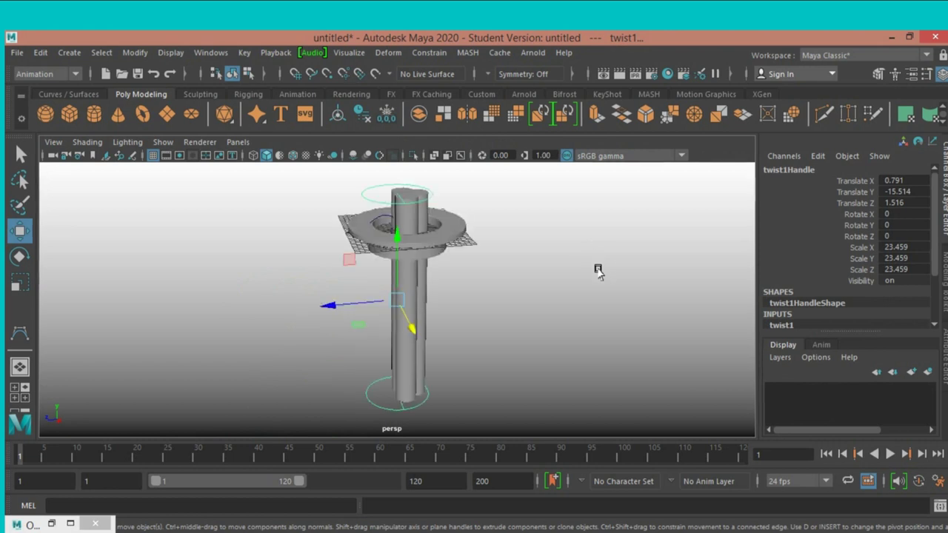
pyautogui.scroll(1, 602, 274)
# Set twist1's Start Angle to 360, then 1440, and finally 800.
pyautogui.scroll(-2, 824, 317)
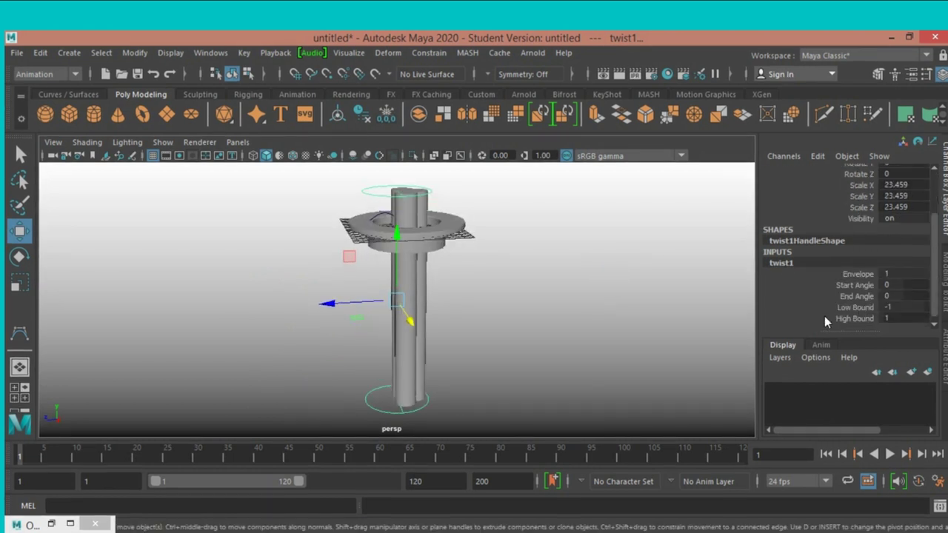
pyautogui.doubleClick(885, 286)
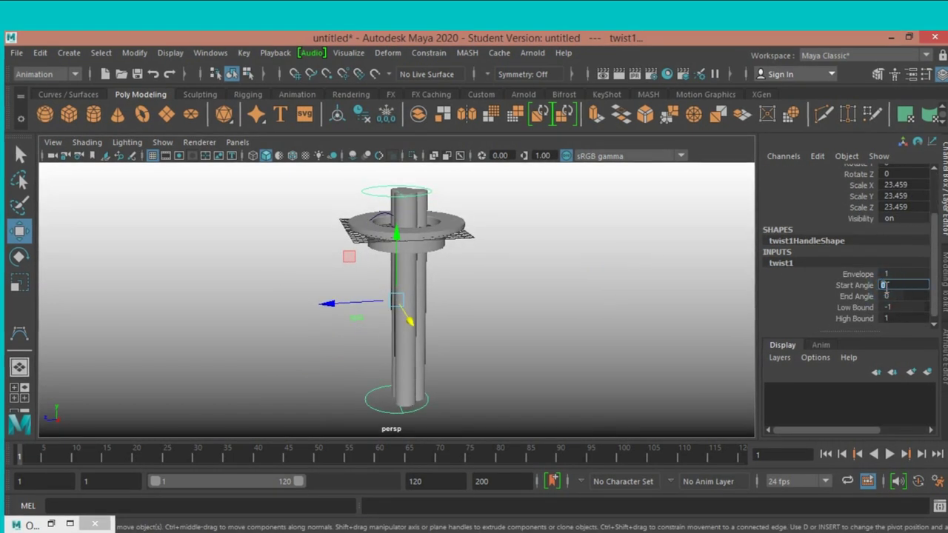
pyautogui.write('36')
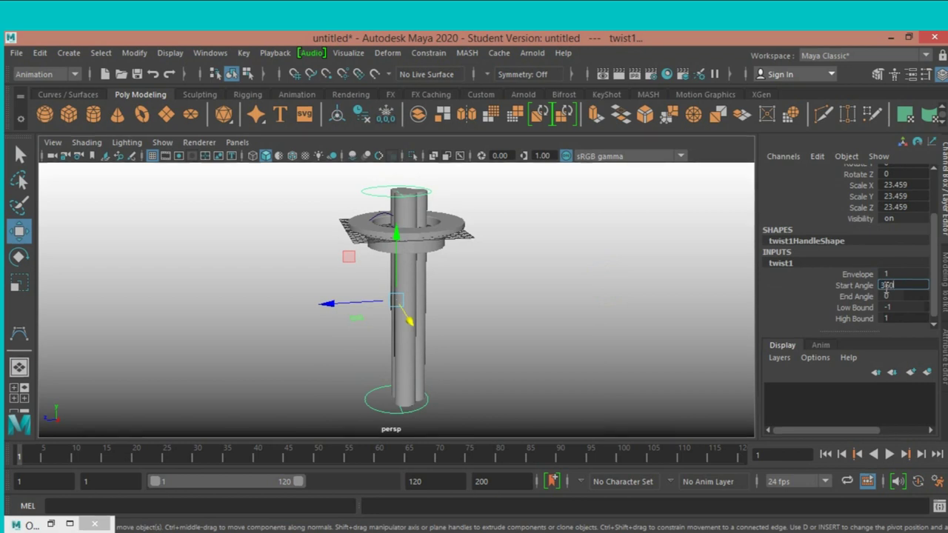
pyautogui.press('Return')
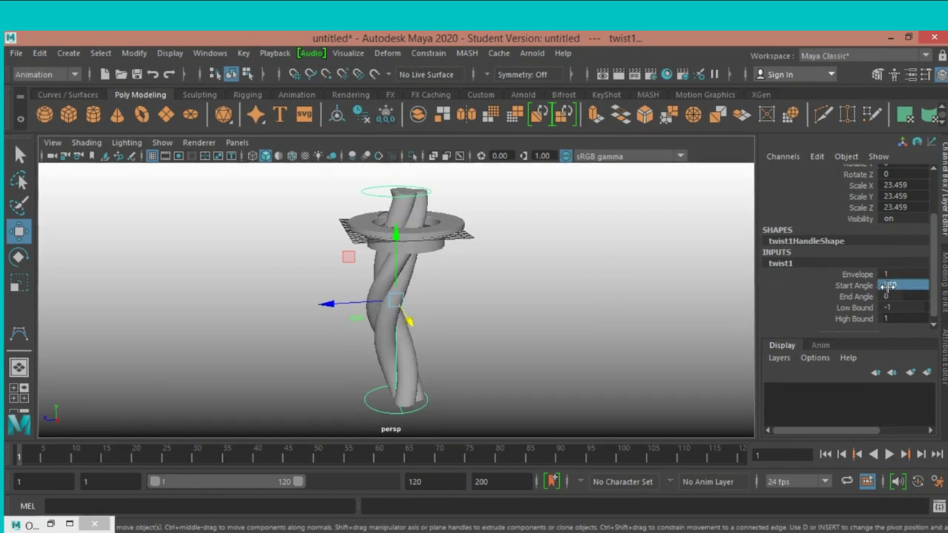
pyautogui.doubleClick(888, 286)
pyautogui.write('1440')
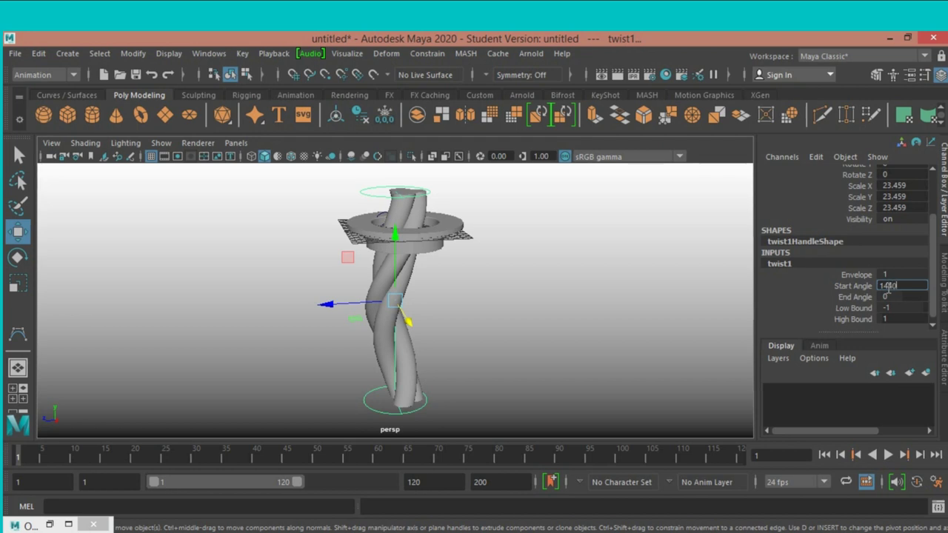
pyautogui.press('Return')
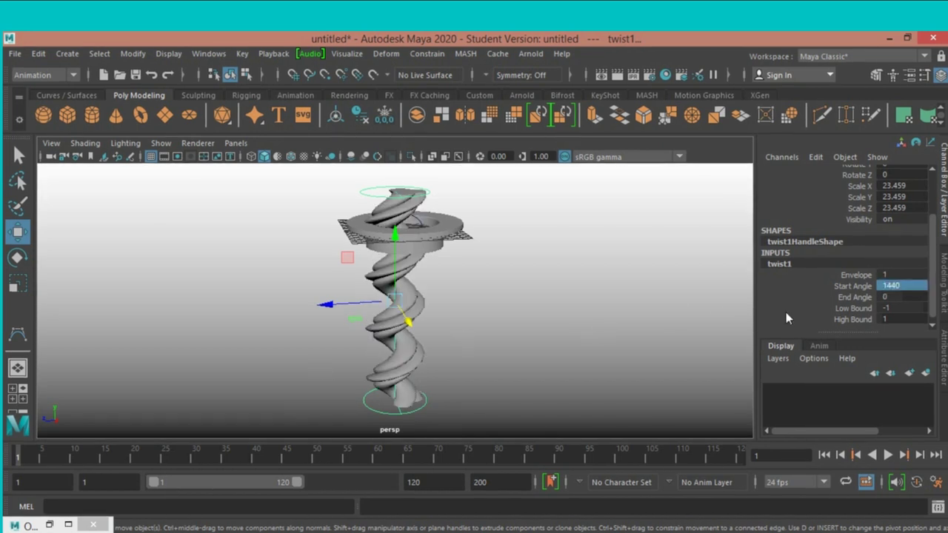
pyautogui.doubleClick(892, 285)
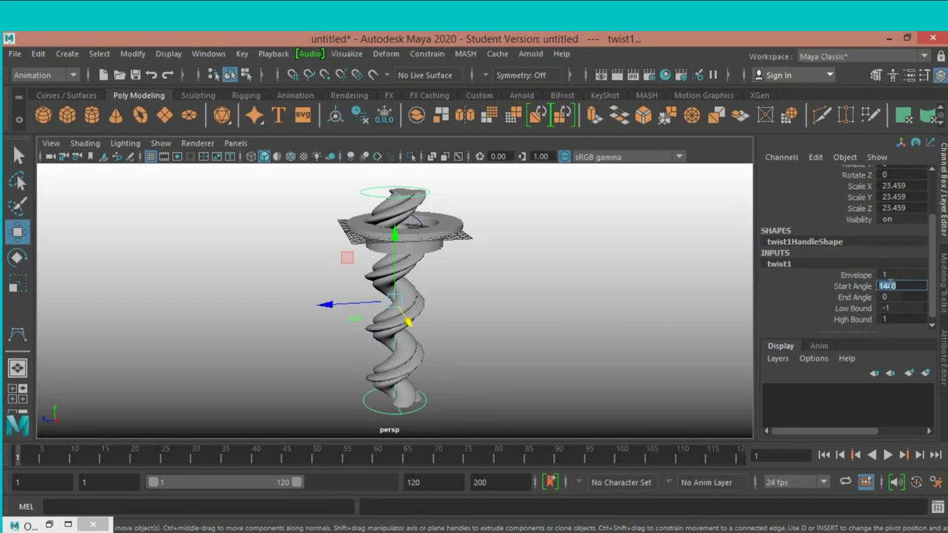
pyautogui.write('8')
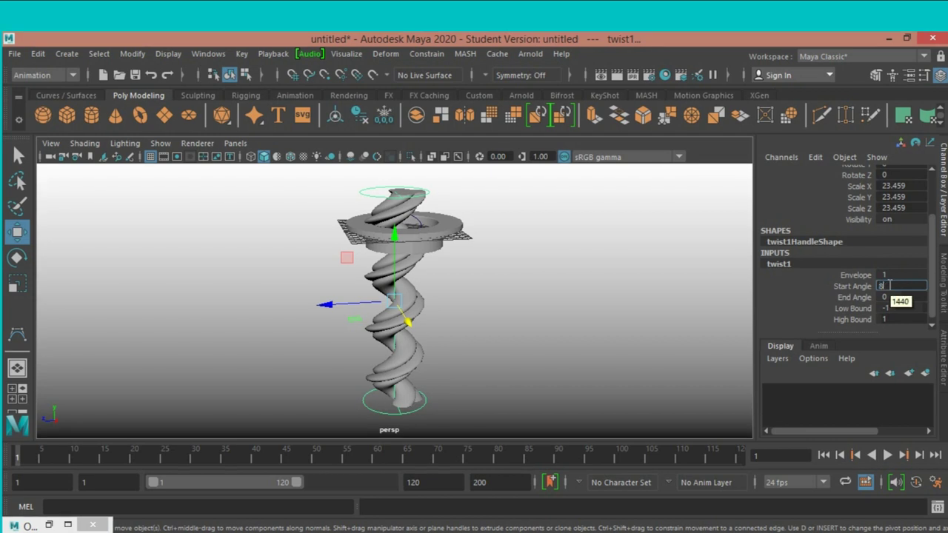
pyautogui.press('Return')
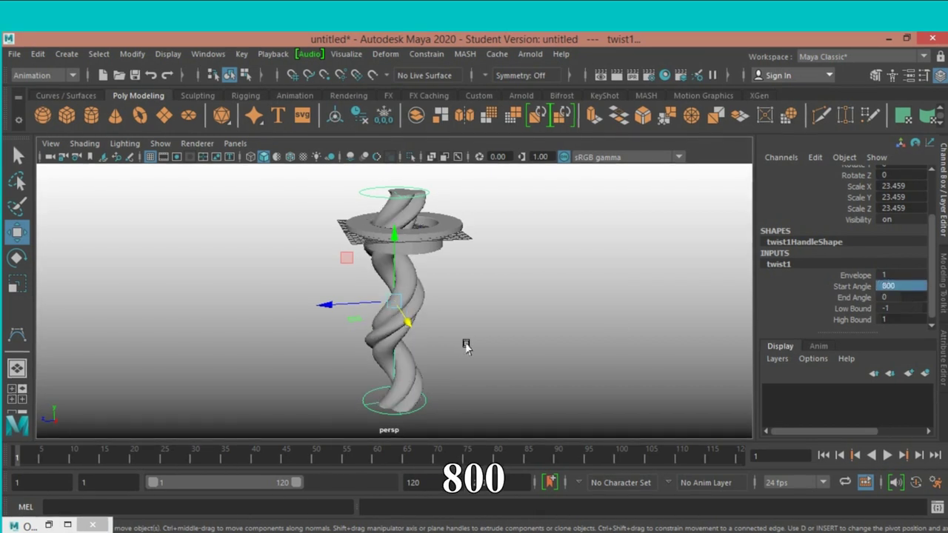
# Orbit to inspect the twist from above and select pCylinder1 in the Outliner.
pyautogui.moveTo(467, 347)
pyautogui.keyDown('alt'); pyautogui.mouseDown()
pyautogui.moveTo(622, 343)
pyautogui.moveTo(482, 360)
pyautogui.mouseUp(); pyautogui.keyUp('alt')
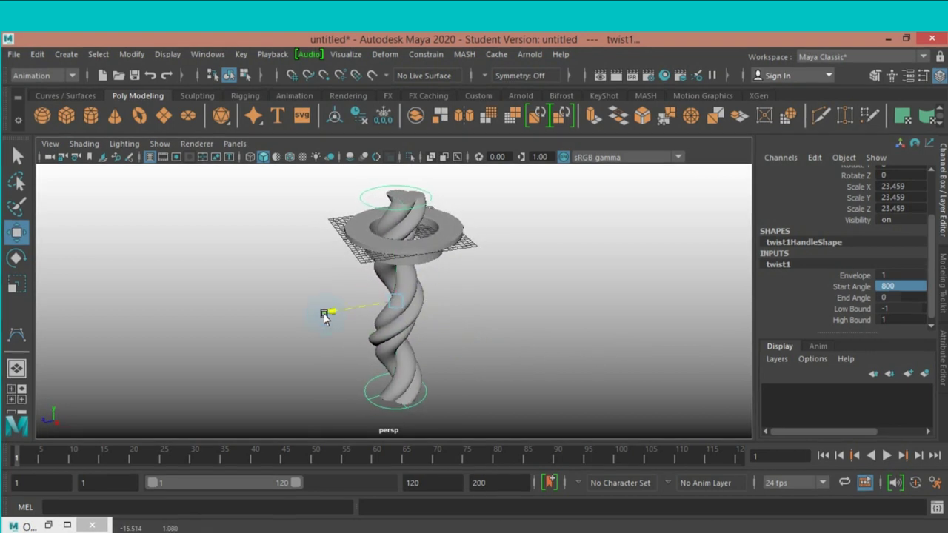
pyautogui.moveTo(324, 314); pyautogui.dragTo(334, 319)
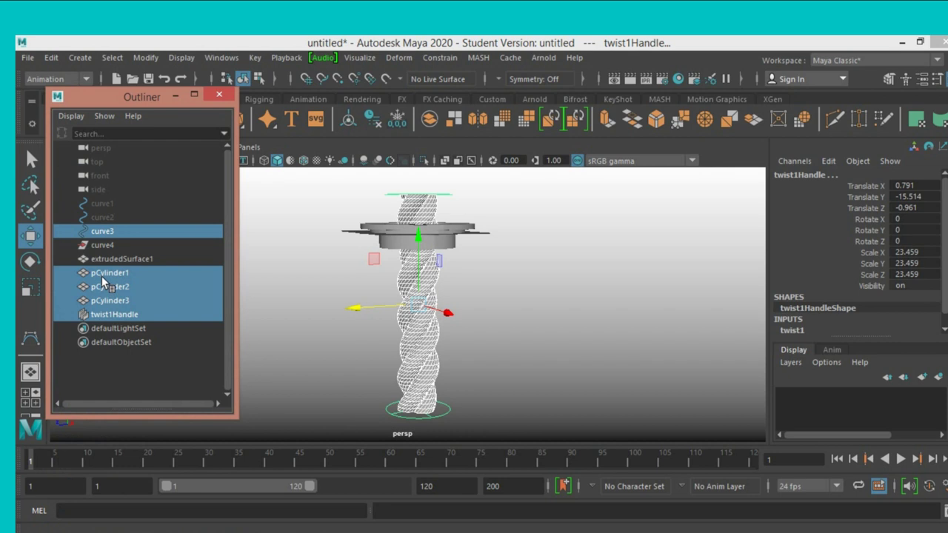
pyautogui.click(102, 276)
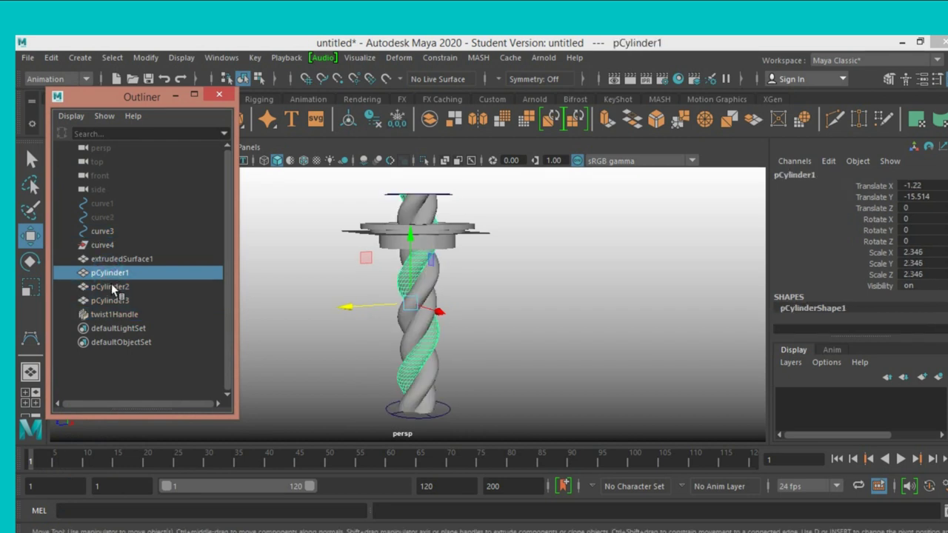
# Add pCylinder2 and pCylinder3 to the selection and delete their construction history.
pyautogui.keyDown('ctrl'); pyautogui.click(111, 287); pyautogui.keyUp('ctrl')
pyautogui.keyDown('ctrl'); pyautogui.click(110, 300); pyautogui.keyUp('ctrl')
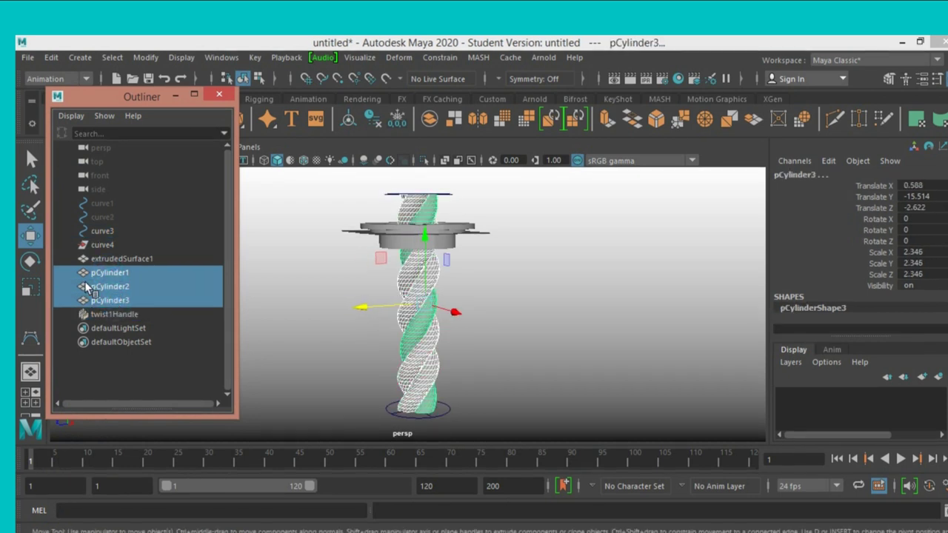
pyautogui.click(46, 58)
pyautogui.moveTo(91, 221)
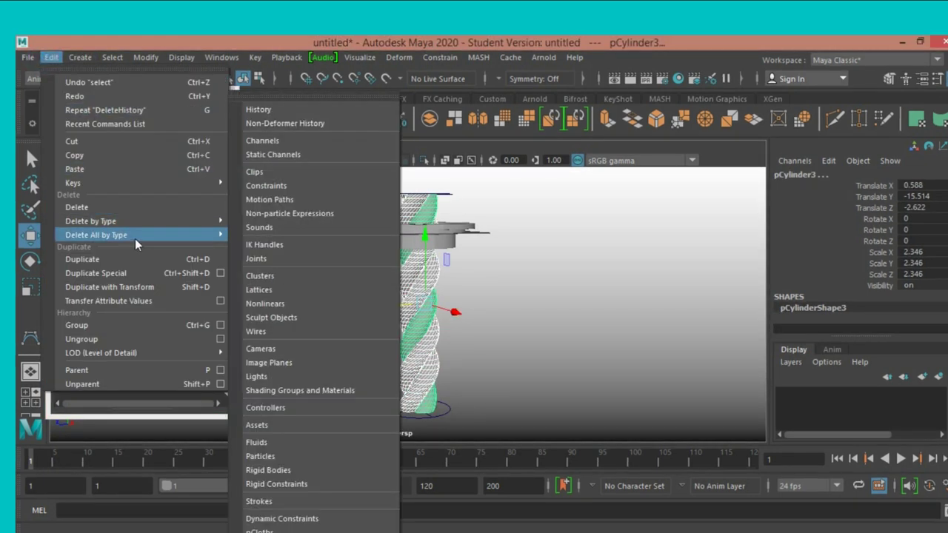
pyautogui.click(291, 221)
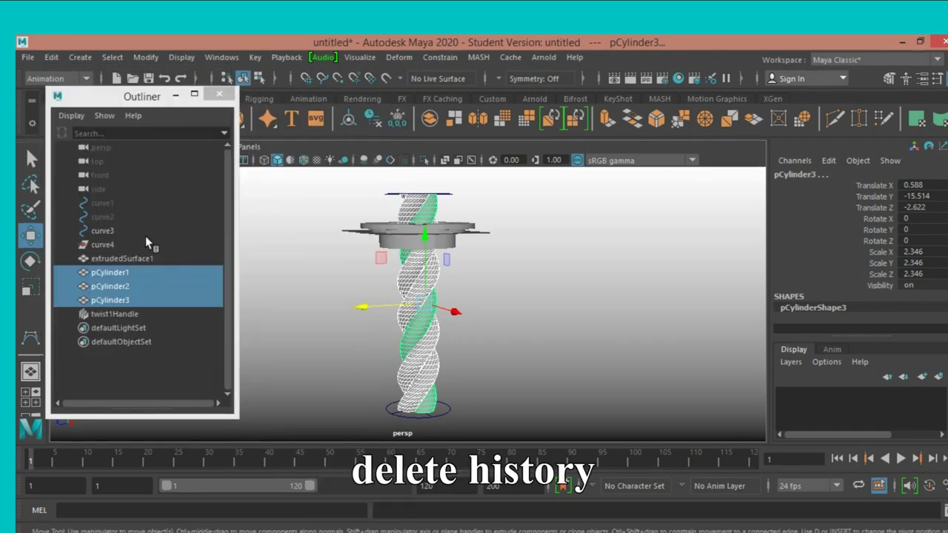
pyautogui.click(178, 99)
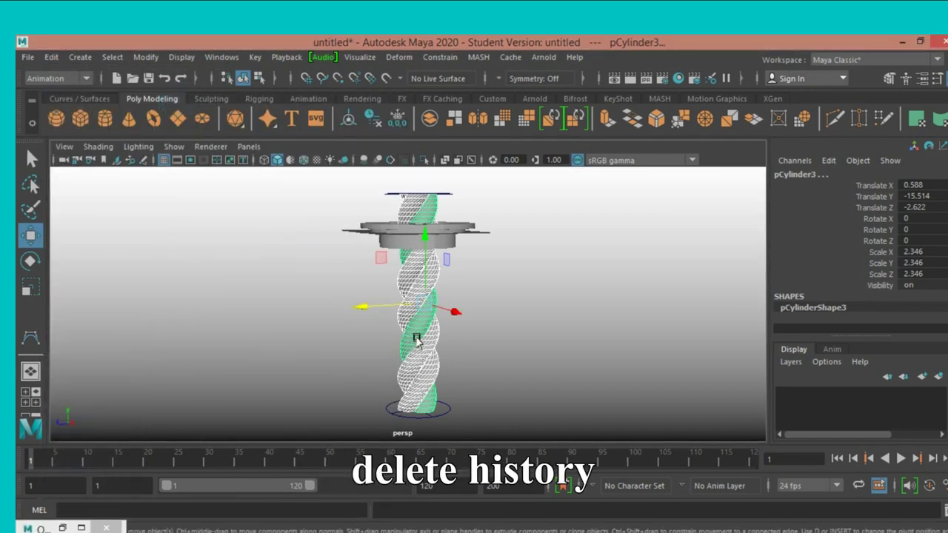
# Hide the twist1 handle with Ctrl+H and select both twisted strands.
pyautogui.click(393, 424)
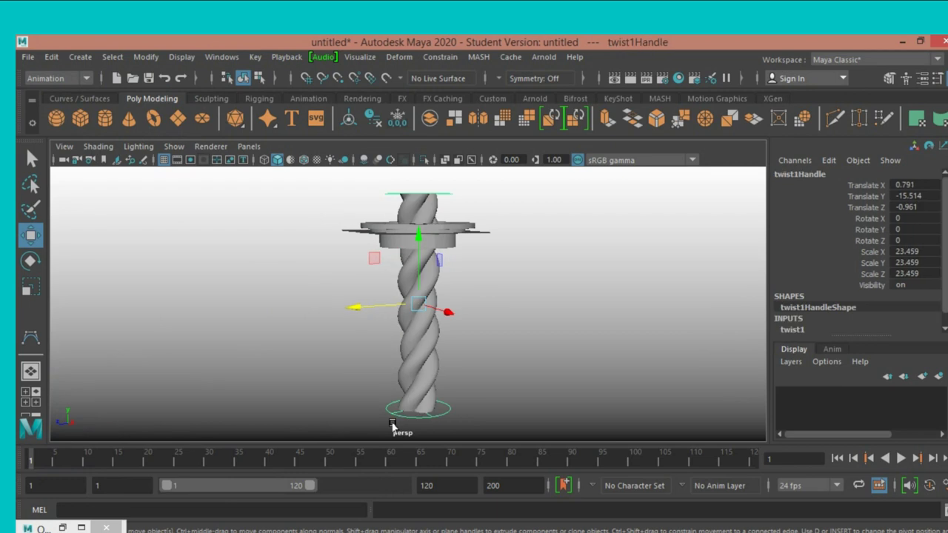
pyautogui.hotkey('ctrl', 'h')
pyautogui.click(415, 374)
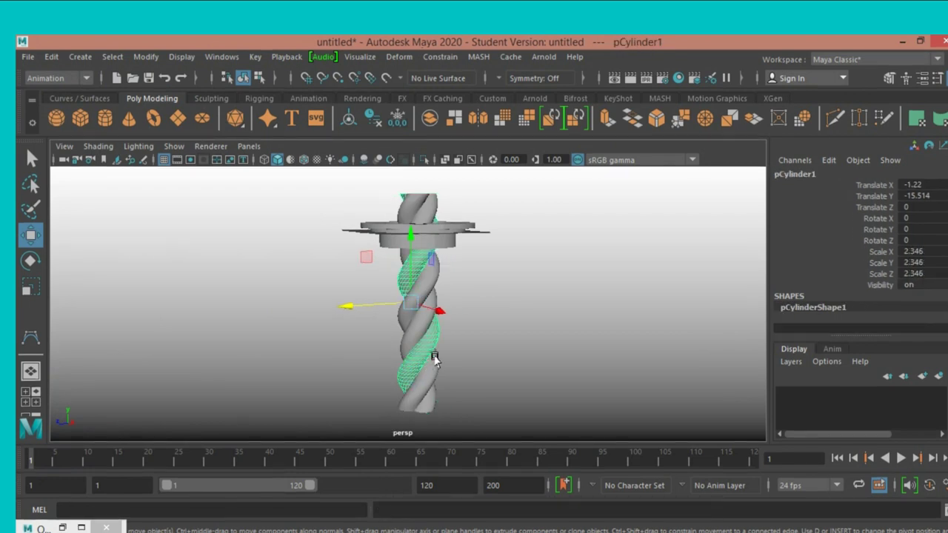
pyautogui.moveTo(328, 346); pyautogui.dragTo(508, 403)
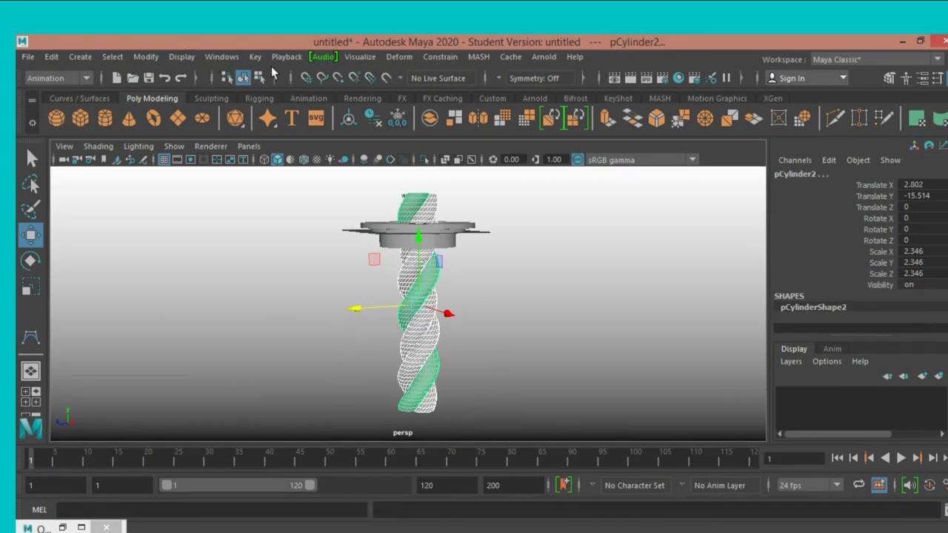
pyautogui.click(84, 77)
# Combine the twisted strands into one mesh and move it to the ring's centre in top view.
pyautogui.click(74, 92)
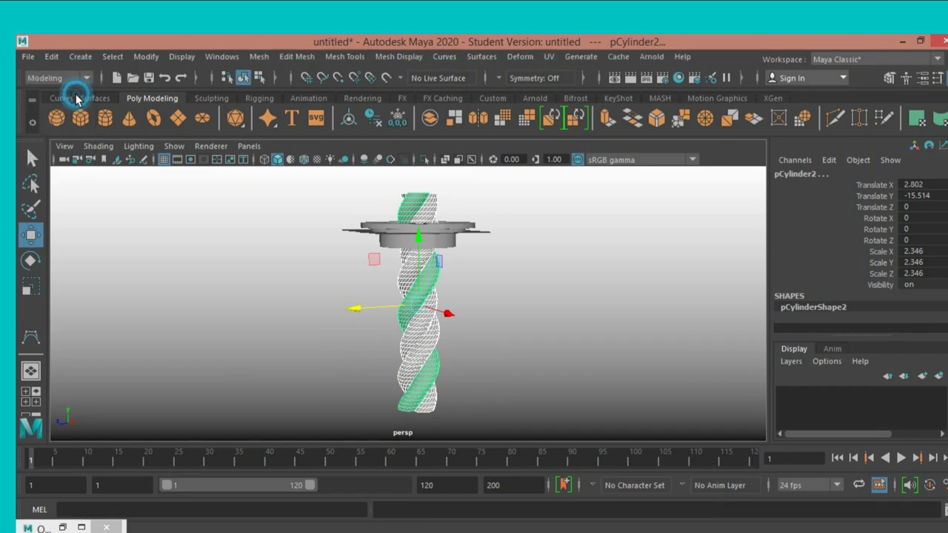
pyautogui.click(257, 57)
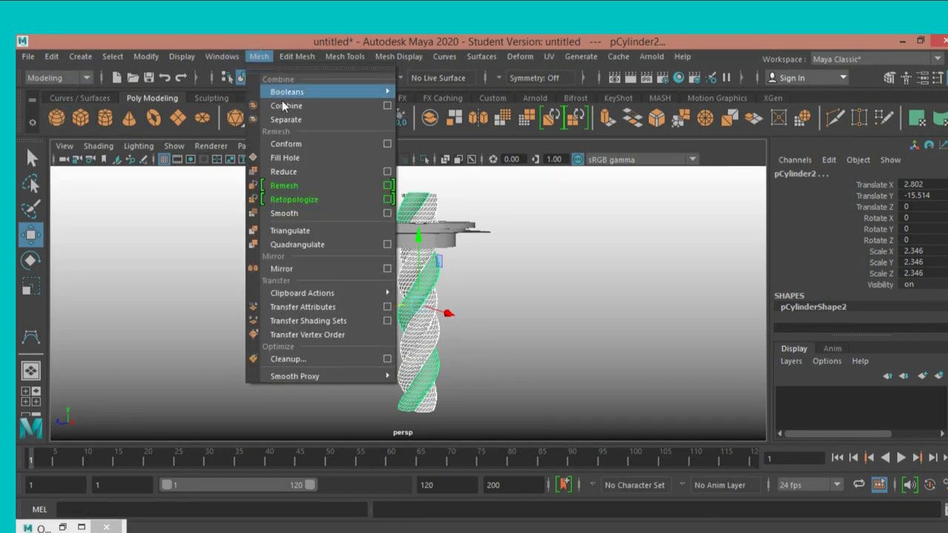
pyautogui.click(293, 104)
pyautogui.press('space')
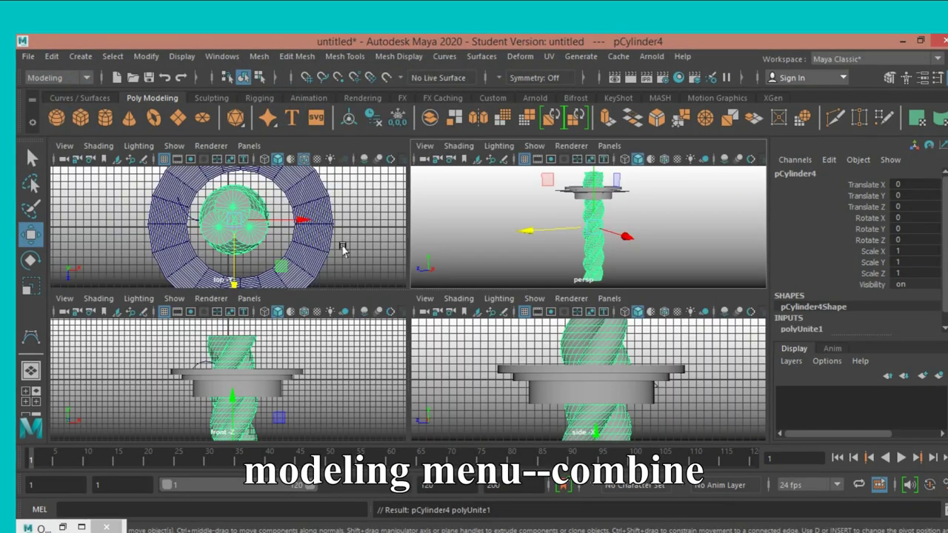
pyautogui.press('space')
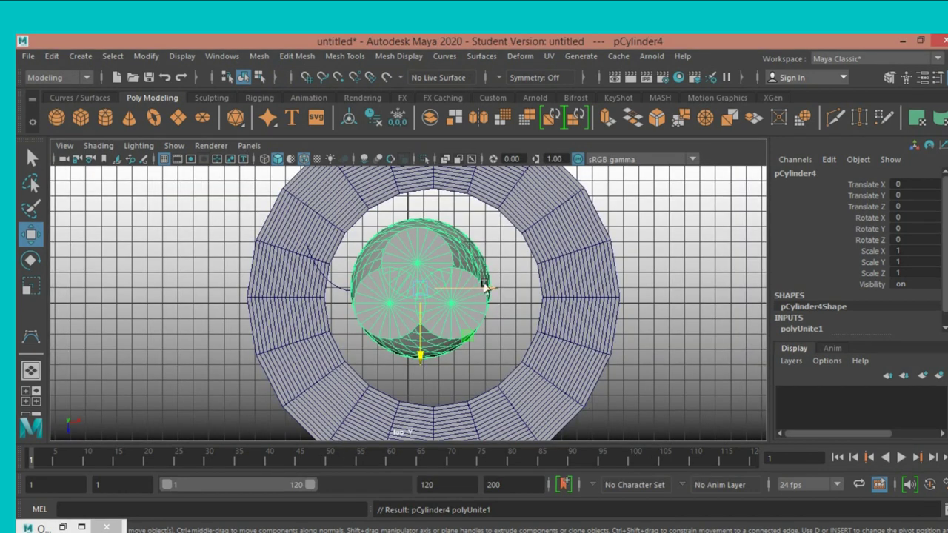
pyautogui.moveTo(419, 352); pyautogui.dragTo(421, 364)
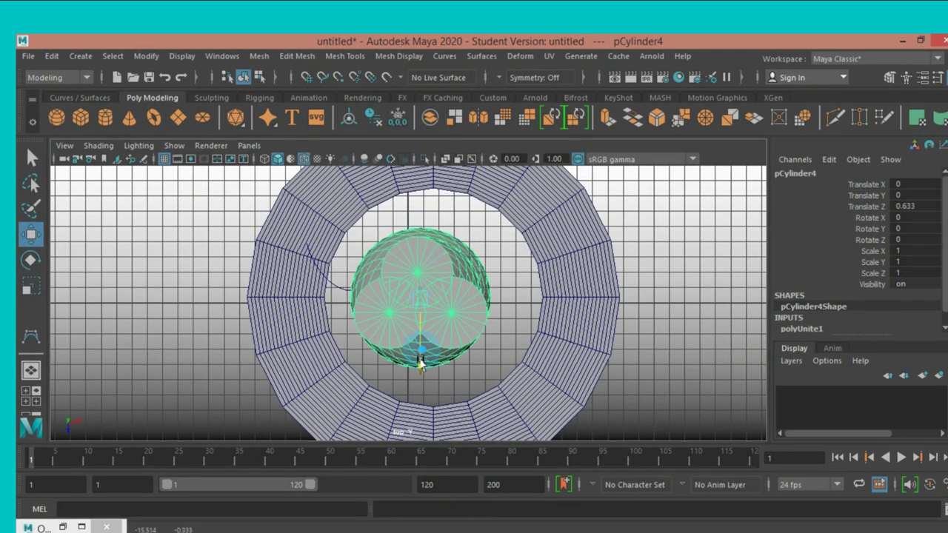
pyautogui.moveTo(494, 307); pyautogui.dragTo(504, 304)
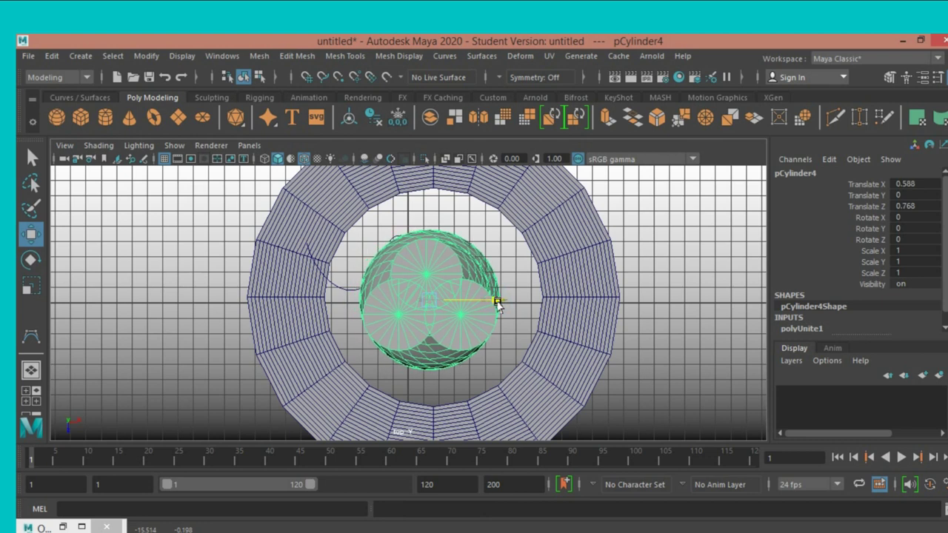
# Center the column's pivot and scale it up to fill the ring opening.
pyautogui.click(32, 289)
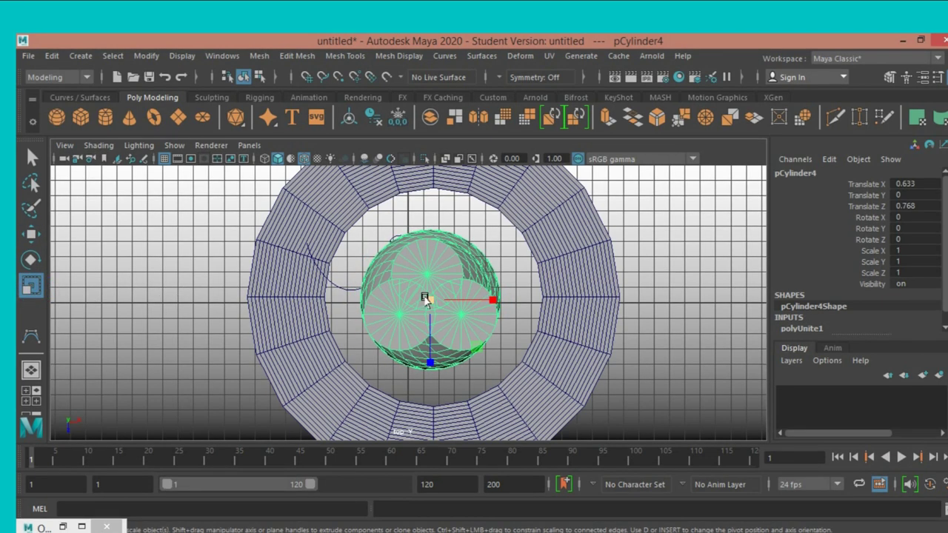
pyautogui.click(143, 61)
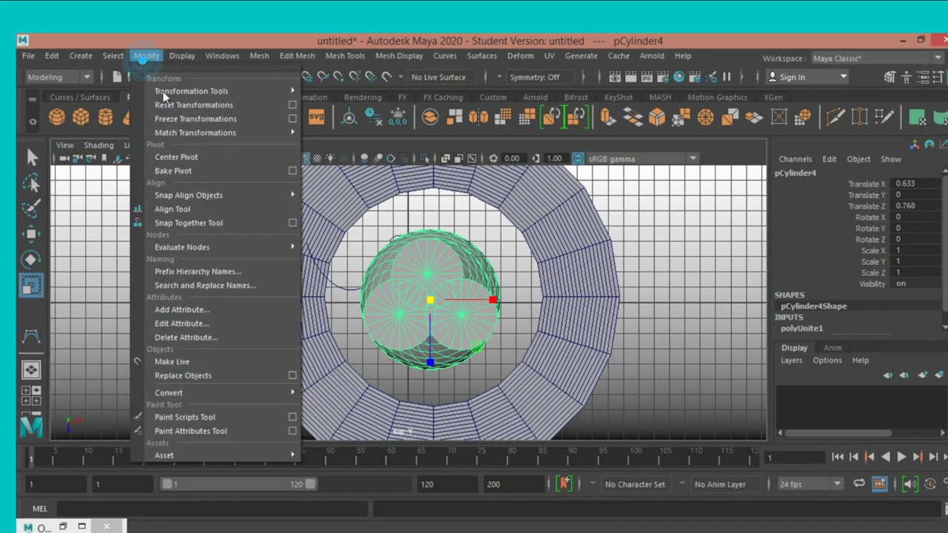
pyautogui.click(183, 159)
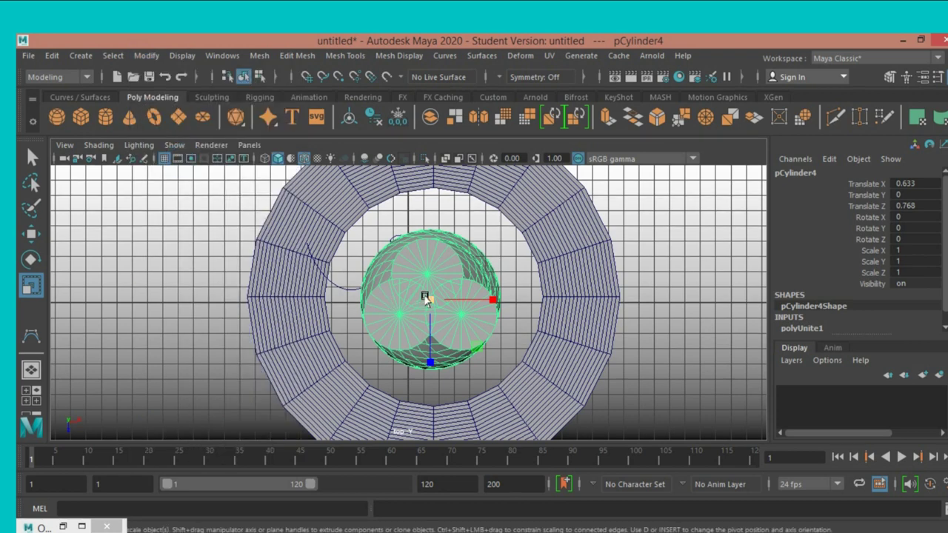
pyautogui.moveTo(426, 298)
pyautogui.mouseDown()
pyautogui.moveTo(553, 346)
pyautogui.moveTo(614, 353)
pyautogui.moveTo(630, 368)
pyautogui.mouseUp()
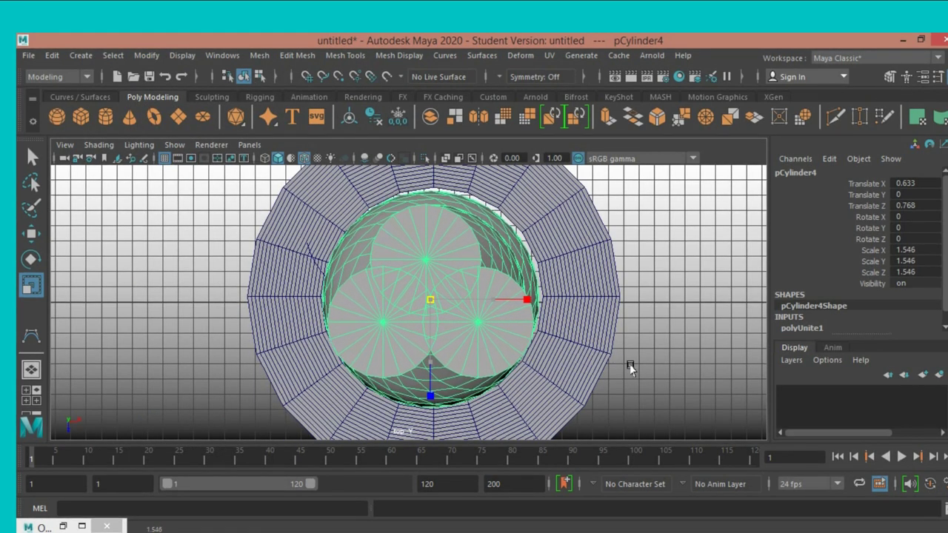
pyautogui.moveTo(431, 300); pyautogui.dragTo(448, 311)
pyautogui.press('w')
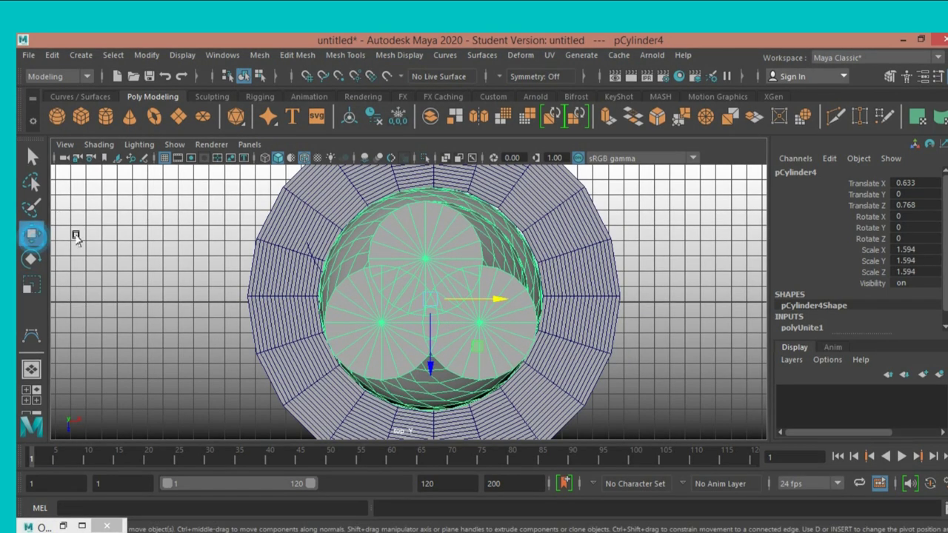
pyautogui.moveTo(489, 295); pyautogui.dragTo(492, 298)
# Reposition the combined column vertically so it stands beneath the ring cap.
pyautogui.press('space')
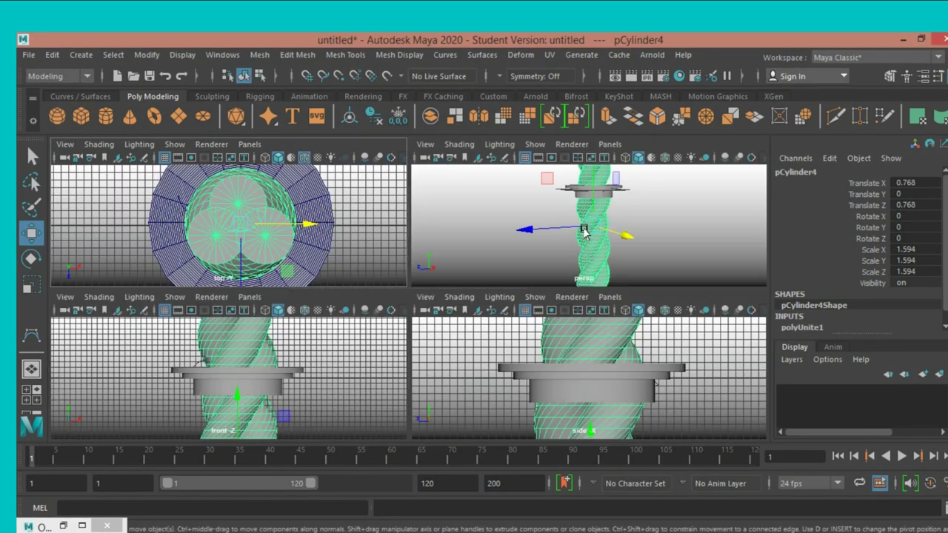
pyautogui.press('space')
pyautogui.scroll(-3, 550, 257)
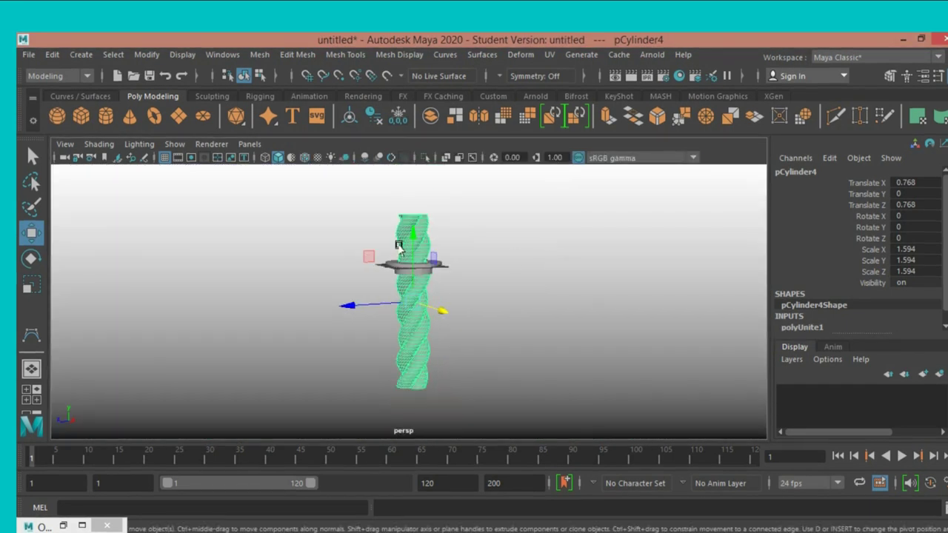
pyautogui.moveTo(413, 234); pyautogui.dragTo(409, 286)
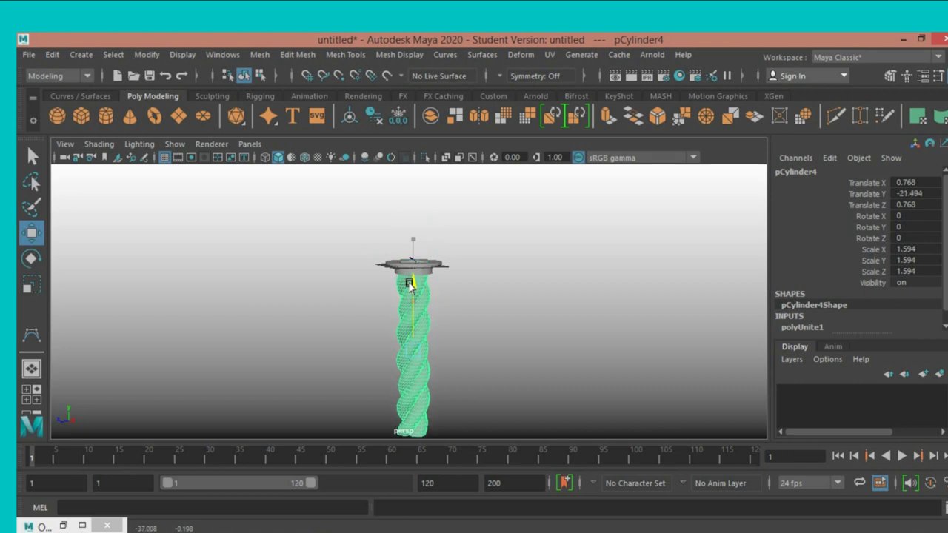
pyautogui.scroll(-2, 507, 294)
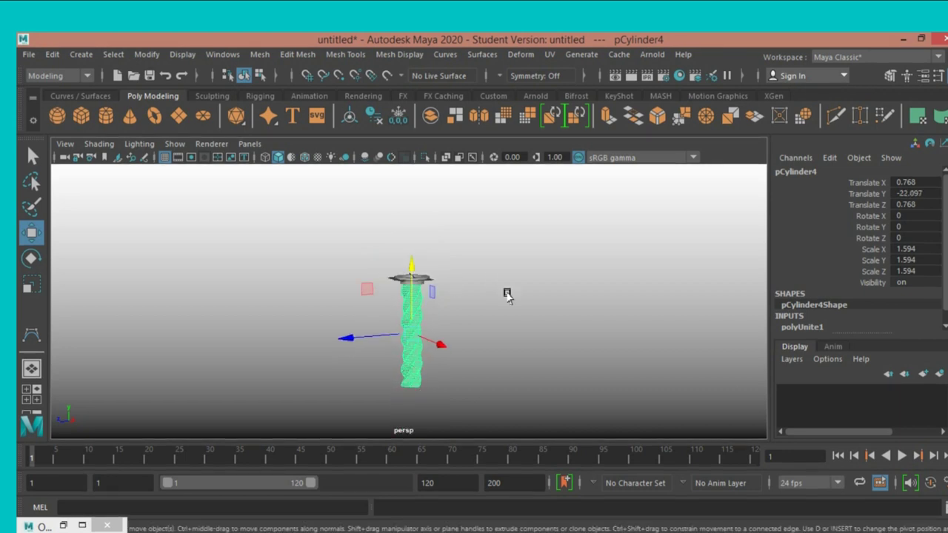
pyautogui.moveTo(319, 245)
pyautogui.mouseDown()
pyautogui.moveTo(461, 393)
pyautogui.moveTo(460, 384)
pyautogui.mouseUp()
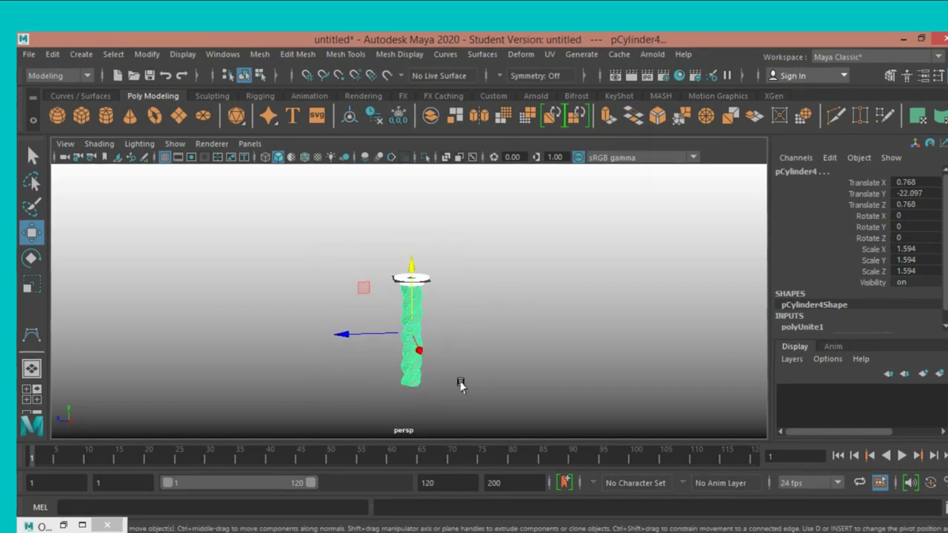
pyautogui.moveTo(408, 258); pyautogui.dragTo(419, 144)
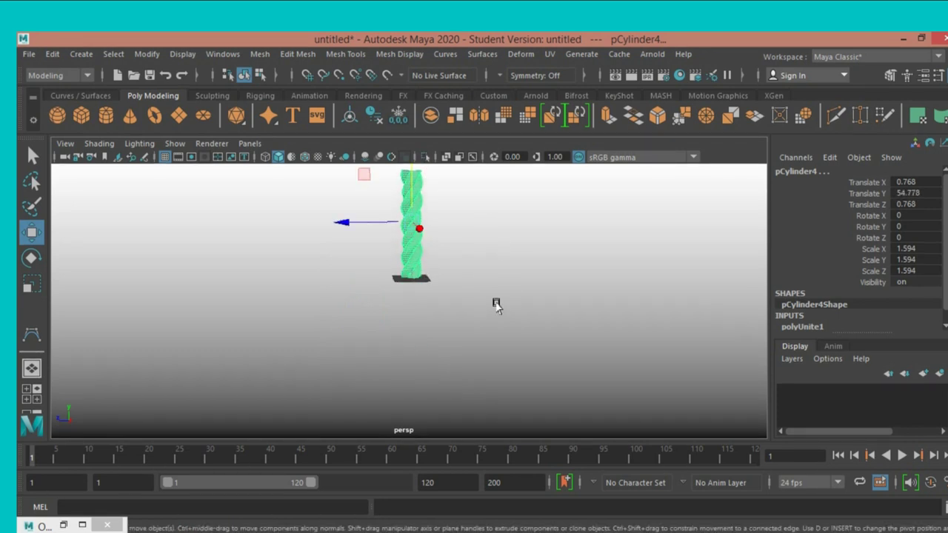
pyautogui.press('f')
pyautogui.click(519, 285)
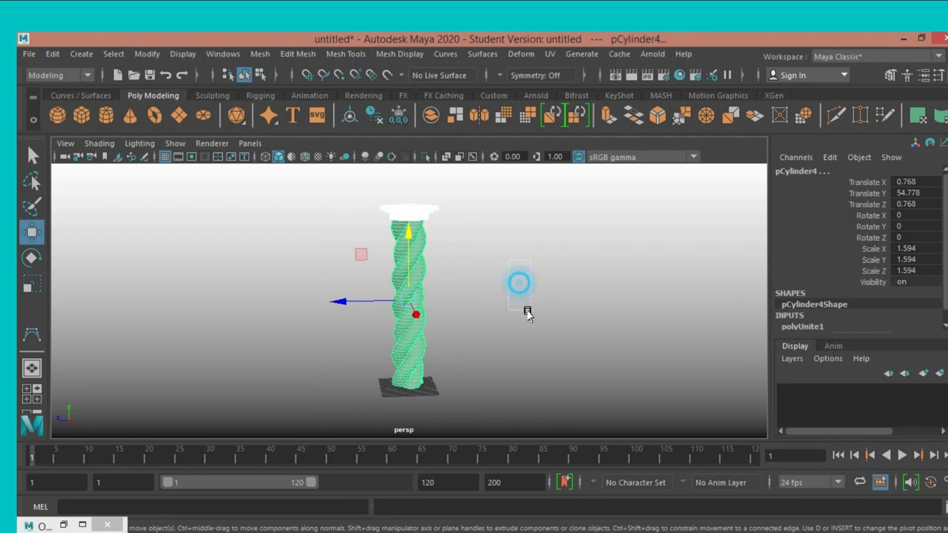
pyautogui.click(552, 312)
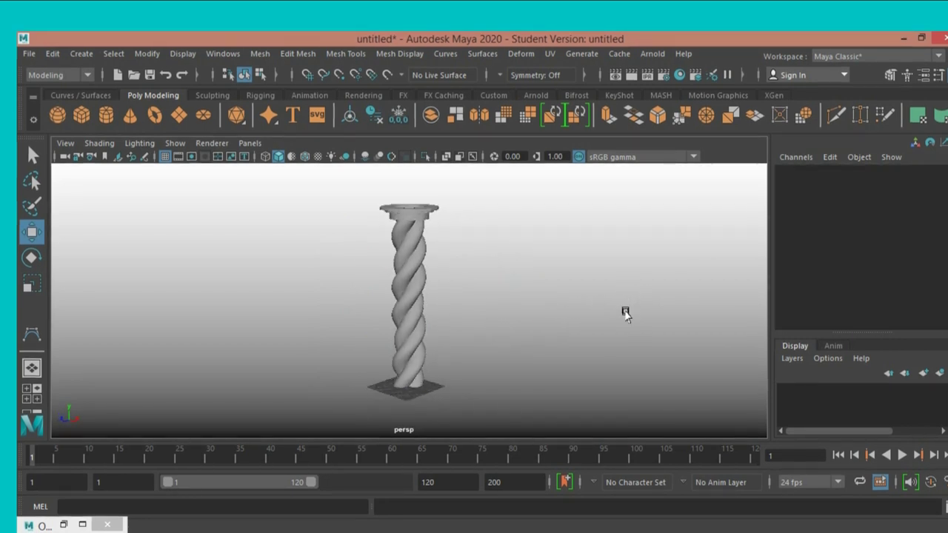
# Save the scene, confirming the student version file prompt.
pyautogui.moveTo(624, 313)
pyautogui.keyDown('alt'); pyautogui.mouseDown()
pyautogui.moveTo(573, 364)
pyautogui.moveTo(565, 350)
pyautogui.moveTo(585, 322)
pyautogui.mouseUp(); pyautogui.keyUp('alt')
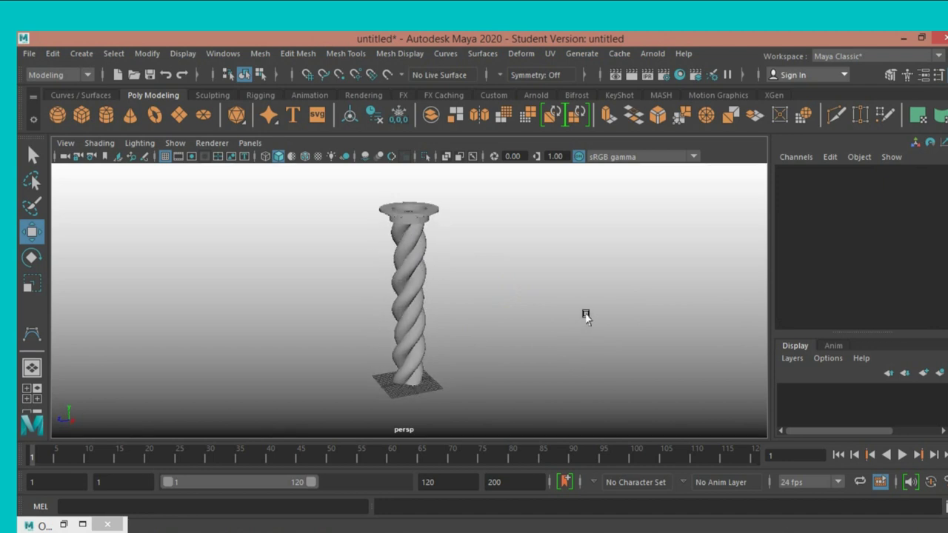
pyautogui.hotkey('ctrl', 's')
pyautogui.click(451, 292)
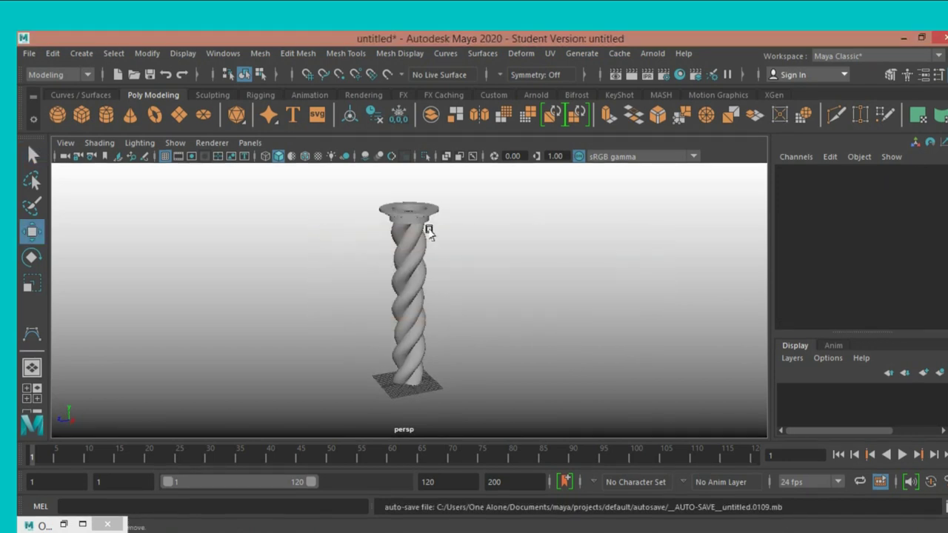
# Center the ring cap's pivot and shrink it uniformly to 0.919.
pyautogui.press('w')
pyautogui.click(421, 217)
pyautogui.press('f')
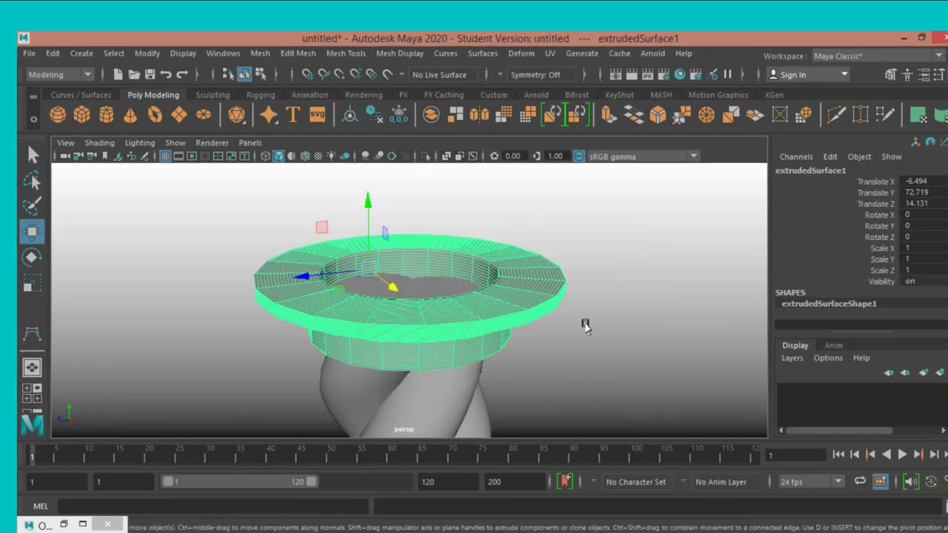
pyautogui.scroll(-2, 585, 326)
pyautogui.moveTo(614, 343)
pyautogui.keyDown('alt'); pyautogui.mouseDown()
pyautogui.moveTo(563, 290)
pyautogui.moveTo(402, 298)
pyautogui.moveTo(500, 308)
pyautogui.moveTo(585, 360)
pyautogui.mouseUp(); pyautogui.keyUp('alt')
pyautogui.click(32, 282)
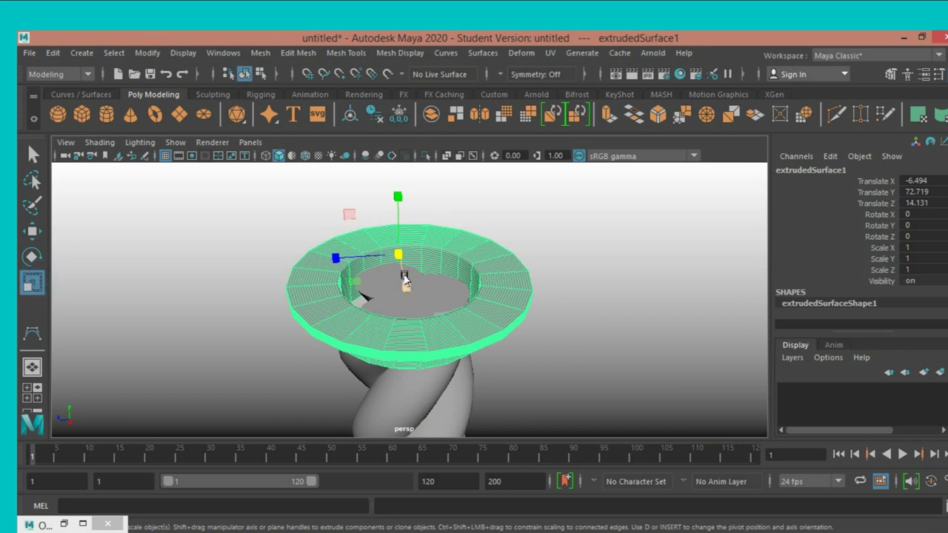
pyautogui.click(146, 52)
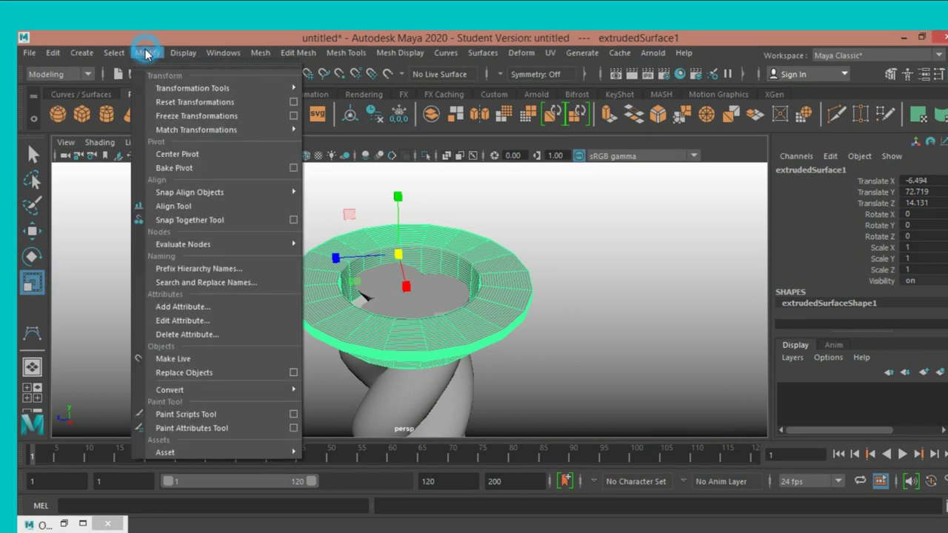
pyautogui.click(181, 155)
pyautogui.moveTo(407, 301)
pyautogui.mouseDown()
pyautogui.moveTo(361, 299)
pyautogui.moveTo(393, 302)
pyautogui.mouseUp()
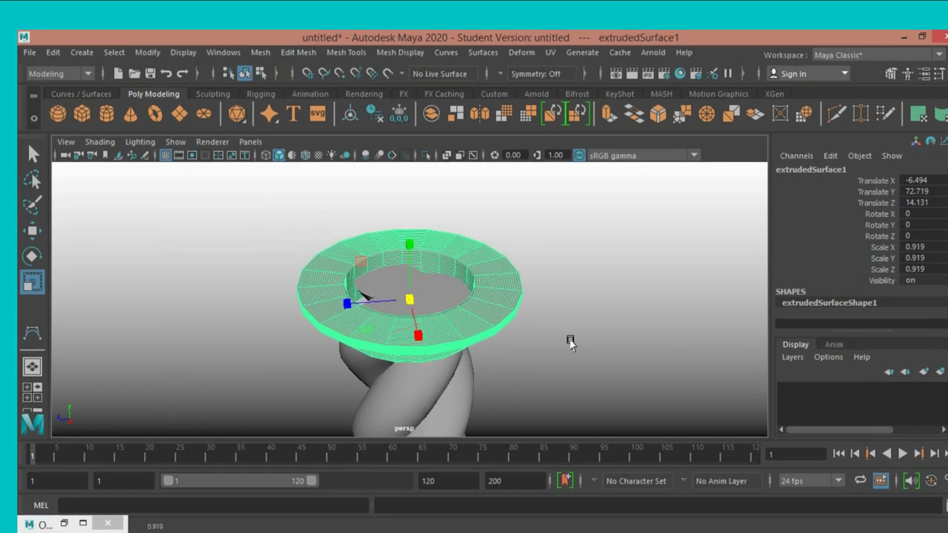
# Hide the vertical guide curve curve3 and reselect the ring cap.
pyautogui.keyDown('alt'); pyautogui.moveTo(567, 339); pyautogui.dragTo(344, 315); pyautogui.keyUp('alt')
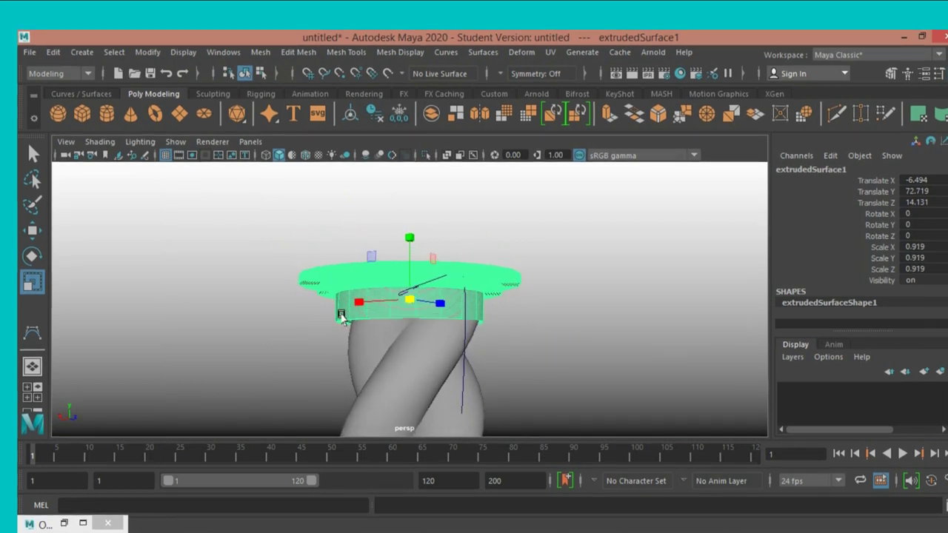
pyautogui.click(462, 354)
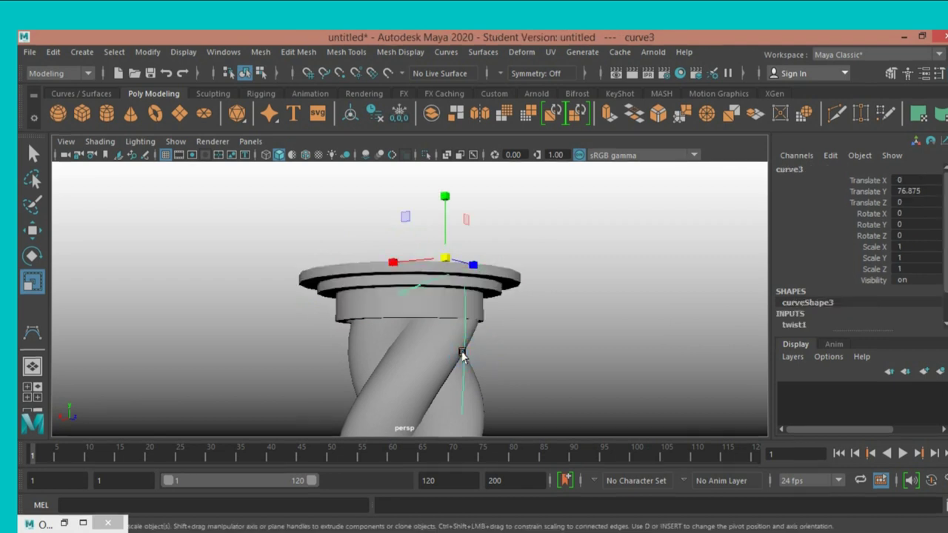
pyautogui.hotkey('ctrl', 'h')
pyautogui.scroll(-2, 467, 353)
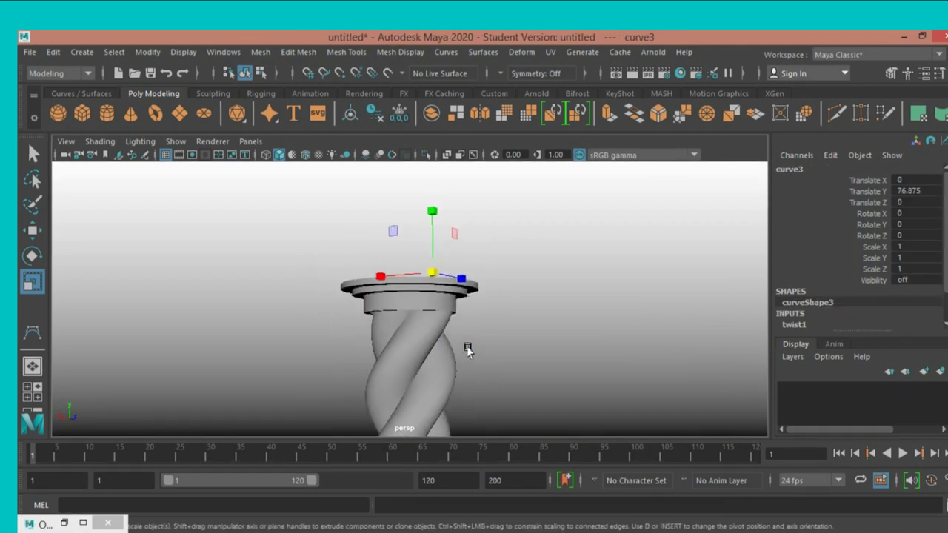
pyautogui.scroll(-2, 467, 352)
pyautogui.scroll(-1, 469, 351)
pyautogui.moveTo(468, 350)
pyautogui.keyDown('alt'); pyautogui.mouseDown()
pyautogui.moveTo(499, 364)
pyautogui.moveTo(491, 377)
pyautogui.moveTo(501, 373)
pyautogui.mouseUp(); pyautogui.keyUp('alt')
pyautogui.scroll(2, 502, 363)
pyautogui.scroll(2, 502, 363)
pyautogui.scroll(2, 533, 345)
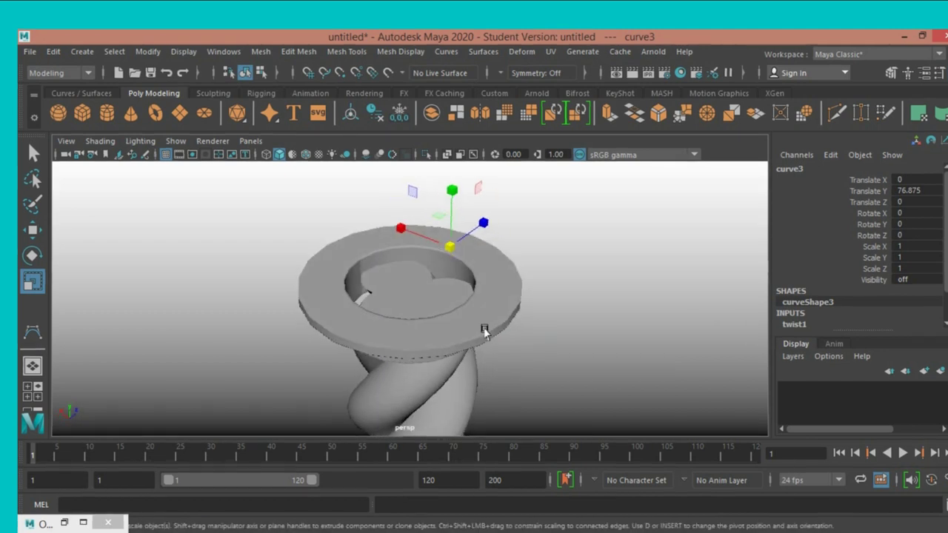
pyautogui.click(485, 331)
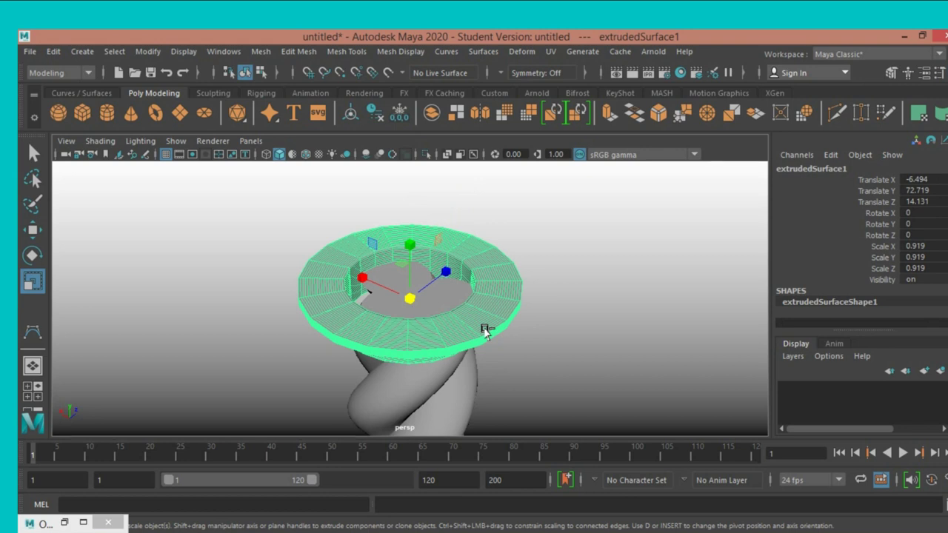
# Duplicate the ring cap, slide the copy to X -43.021, and shift the twisted column along X.
pyautogui.hotkey('ctrl', 'd')
pyautogui.press('w')
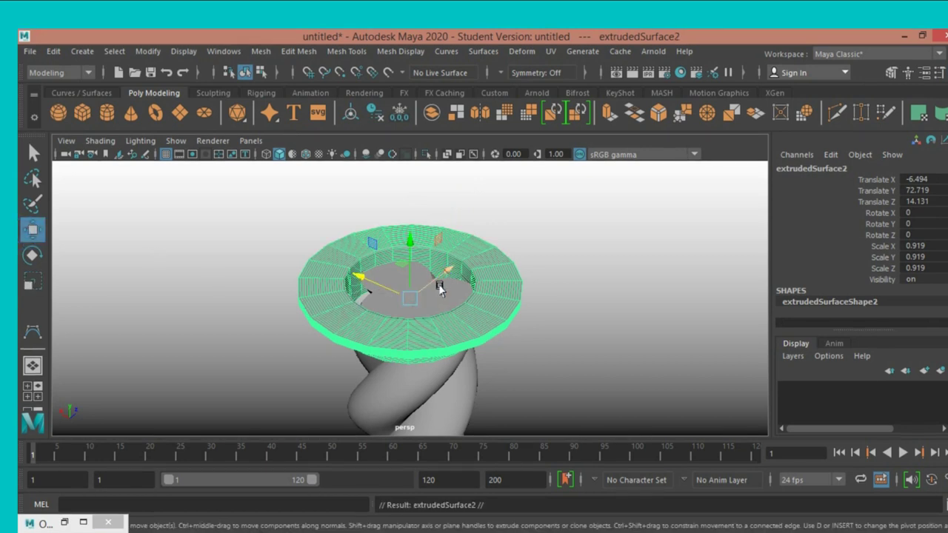
pyautogui.scroll(-3, 486, 315)
pyautogui.moveTo(487, 315)
pyautogui.keyDown('alt'); pyautogui.mouseDown()
pyautogui.moveTo(523, 321)
pyautogui.moveTo(501, 324)
pyautogui.mouseUp(); pyautogui.keyUp('alt')
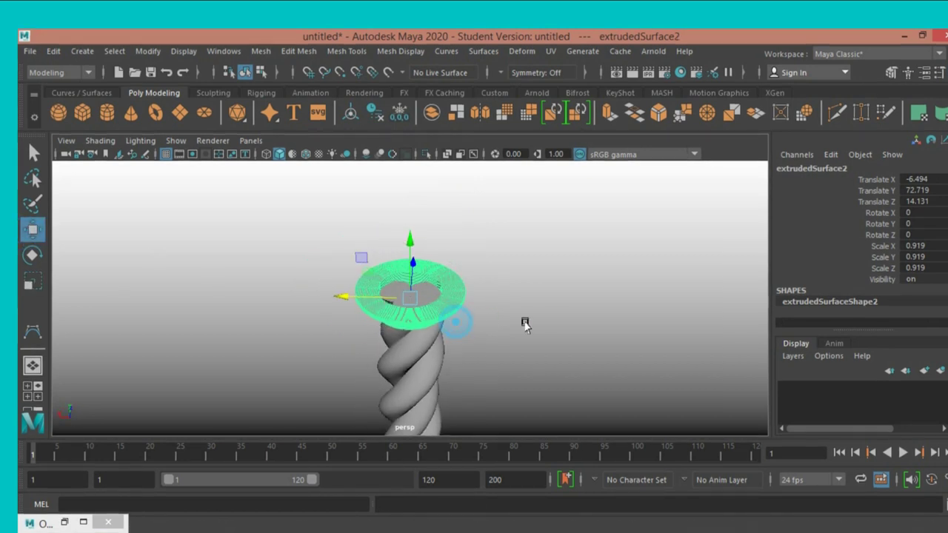
pyautogui.moveTo(334, 314); pyautogui.dragTo(501, 317)
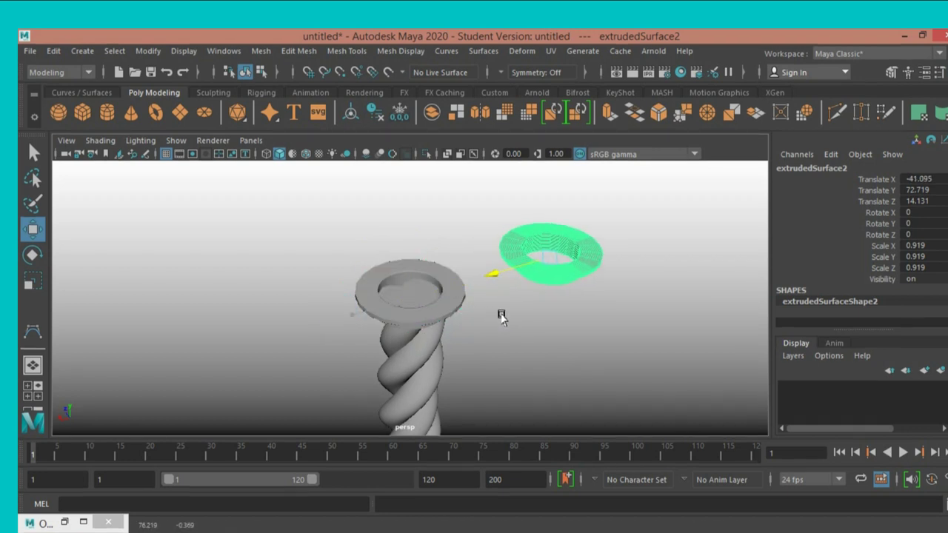
pyautogui.moveTo(311, 278); pyautogui.dragTo(444, 406)
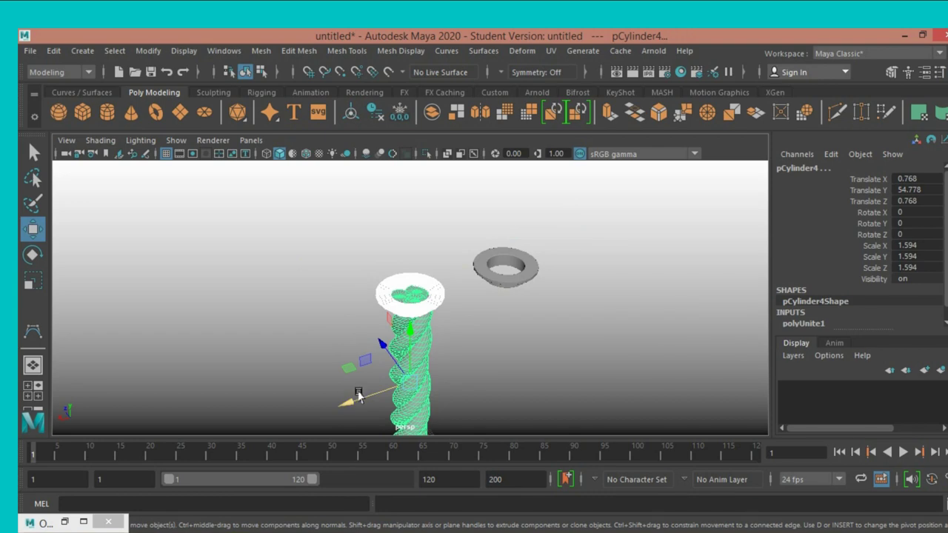
pyautogui.moveTo(359, 397); pyautogui.dragTo(222, 407)
# Reselect the copied ring and frame it in the top view.
pyautogui.scroll(-1, 363, 349)
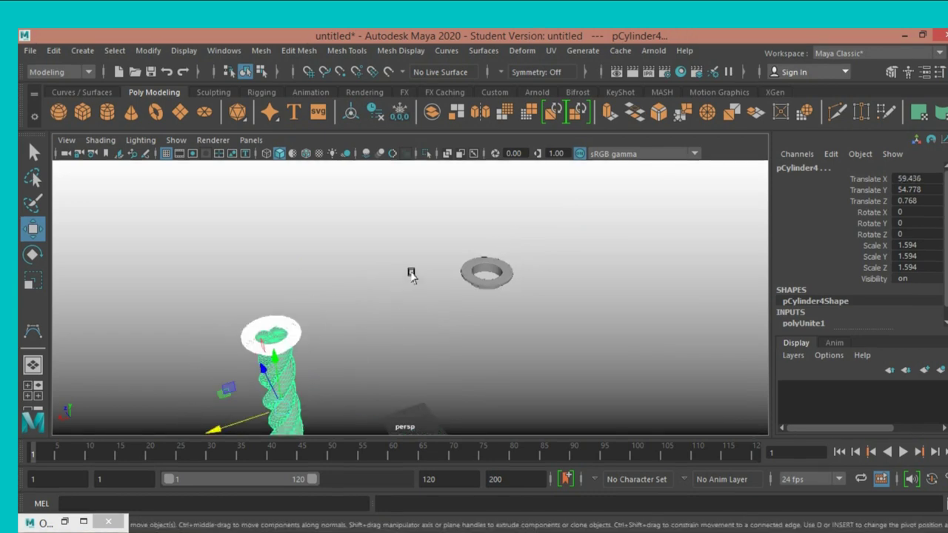
pyautogui.moveTo(412, 275); pyautogui.dragTo(489, 314)
pyautogui.press('f')
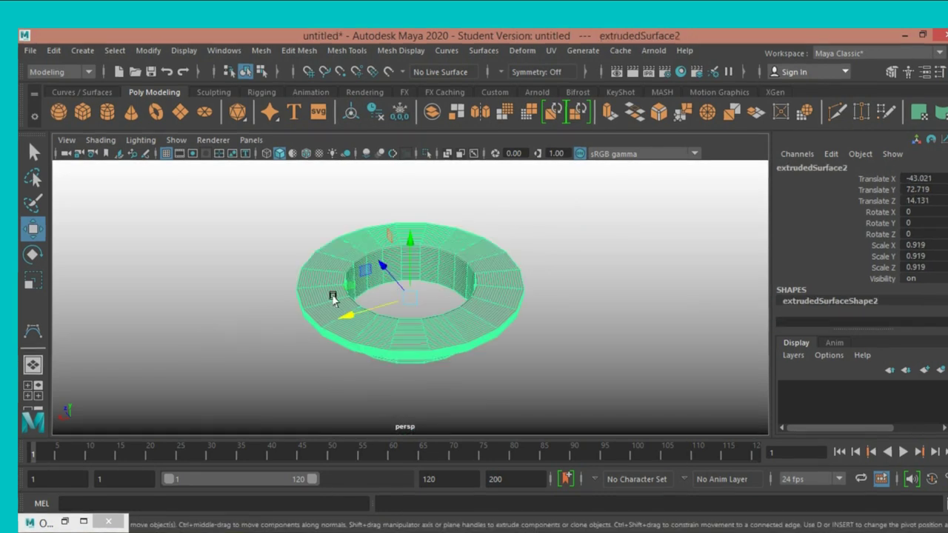
pyautogui.press('space')
pyautogui.press('space')
pyautogui.scroll(-2, 233, 237)
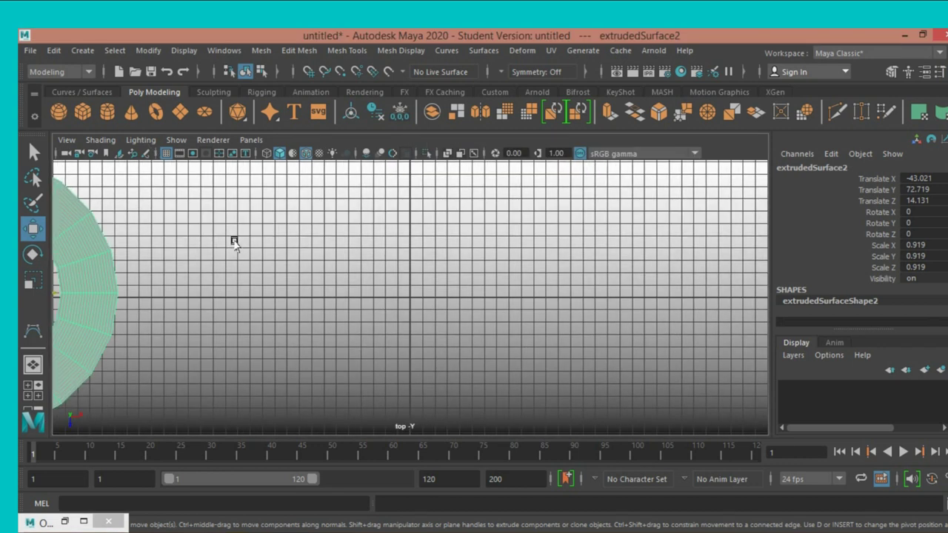
pyautogui.press('f')
pyautogui.scroll(-2, 351, 271)
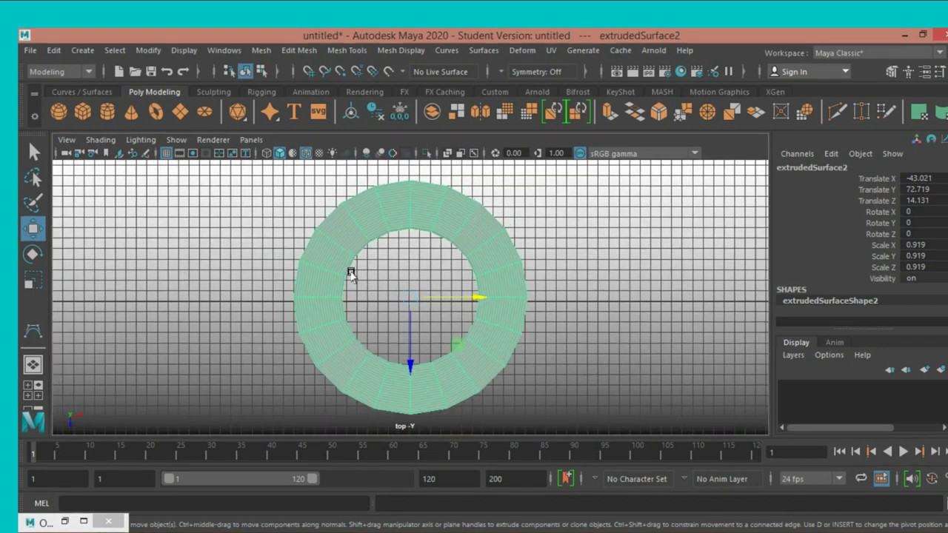
# Create a polygon cylinder, centre it at X -34.947 in the copied ring, and scale it to 6.765.
pyautogui.click(106, 112)
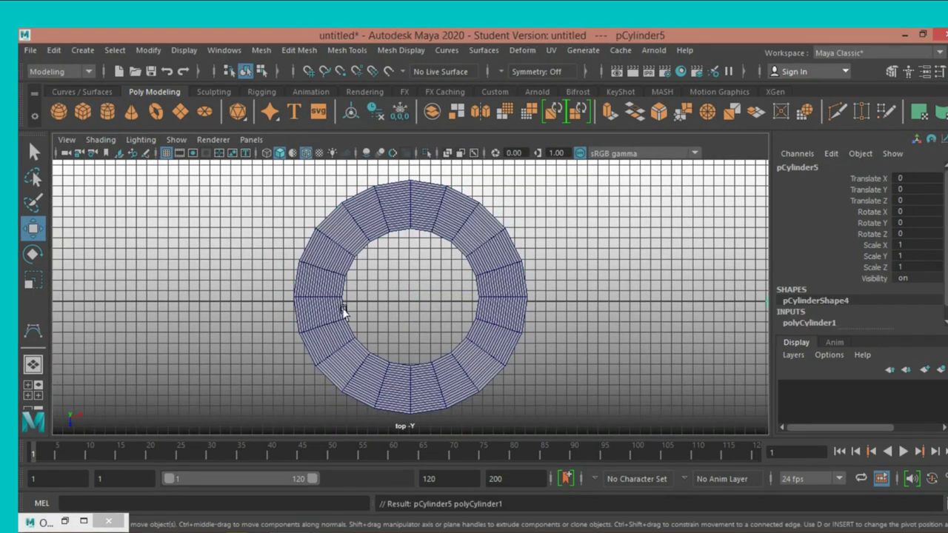
pyautogui.scroll(-3, 438, 302)
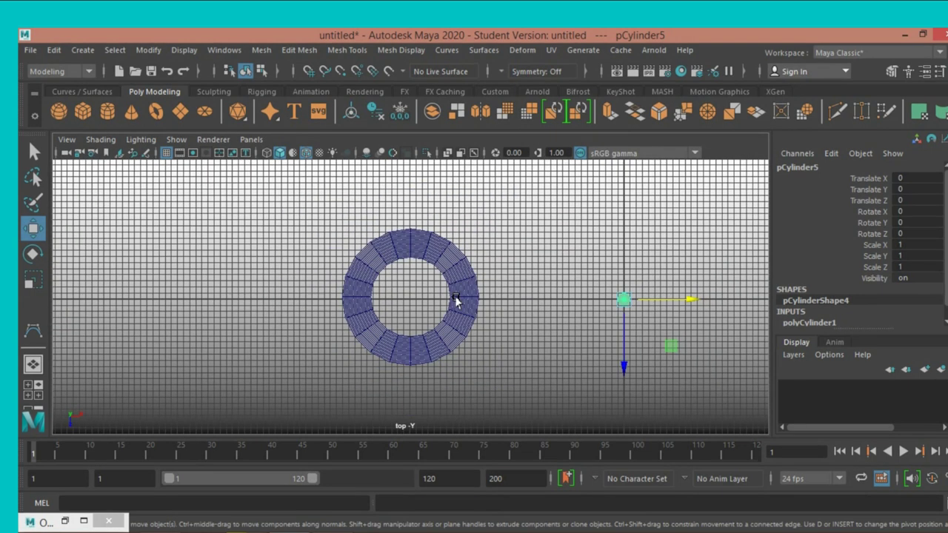
pyautogui.moveTo(693, 300); pyautogui.dragTo(479, 317)
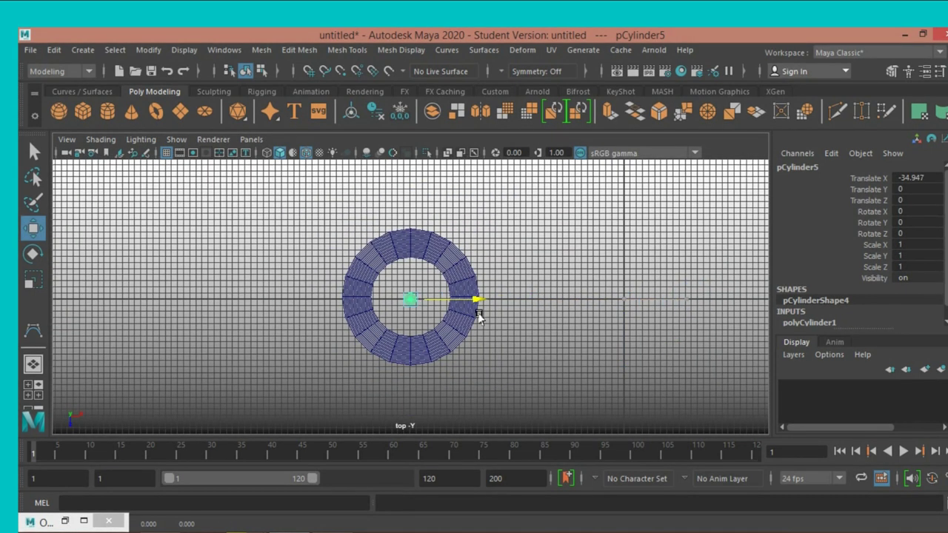
pyautogui.click(34, 286)
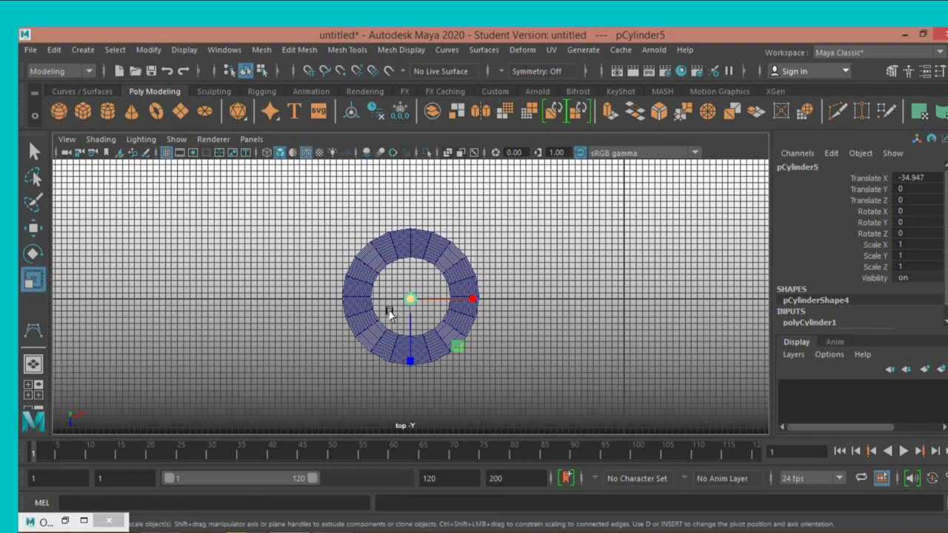
pyautogui.moveTo(409, 298); pyautogui.dragTo(465, 356)
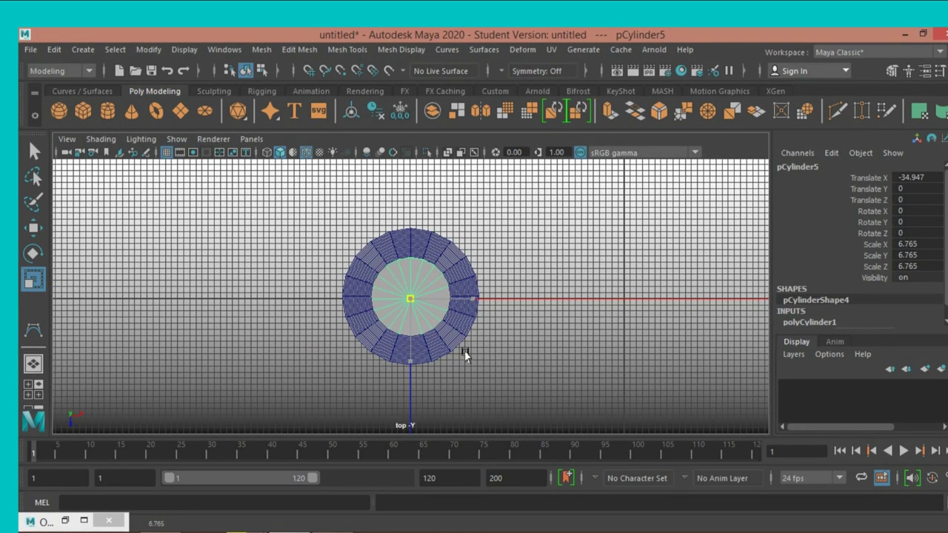
pyautogui.click(810, 322)
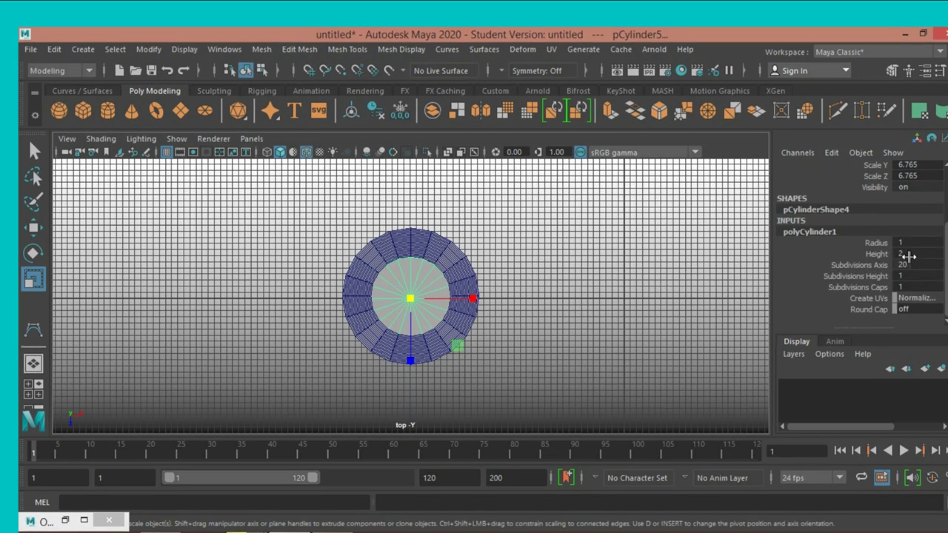
# Set polyCylinder1 Height to 20 and Subdivisions Height to 50.
pyautogui.doubleClick(908, 255)
pyautogui.write('0')
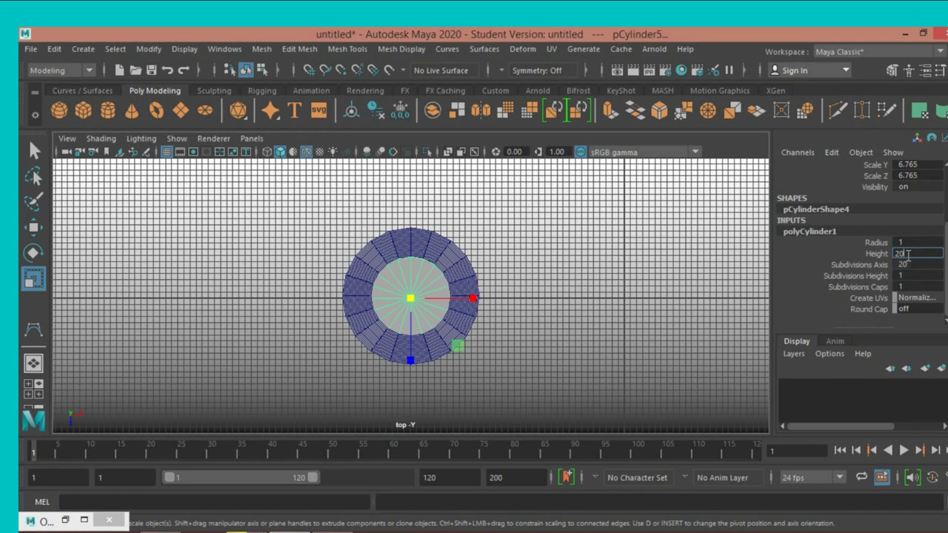
pyautogui.press('Return')
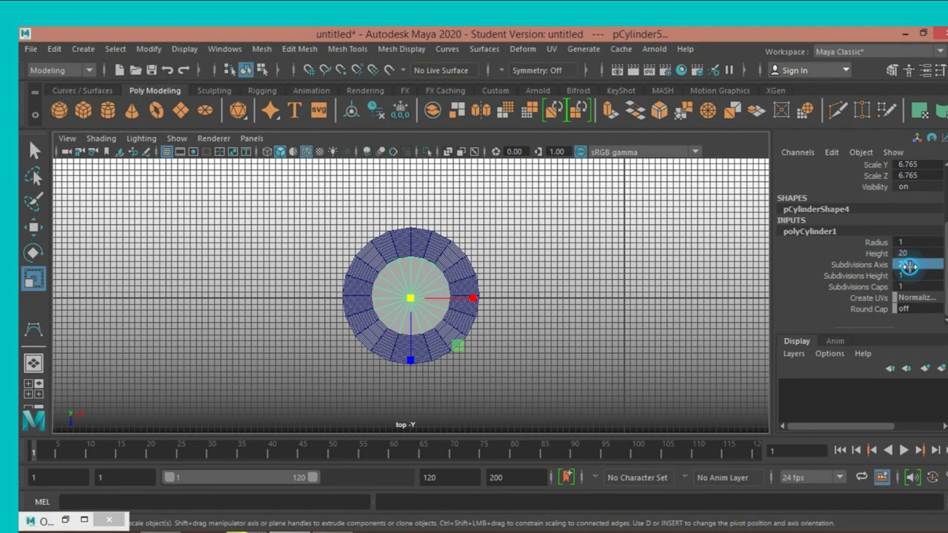
pyautogui.doubleClick(911, 274)
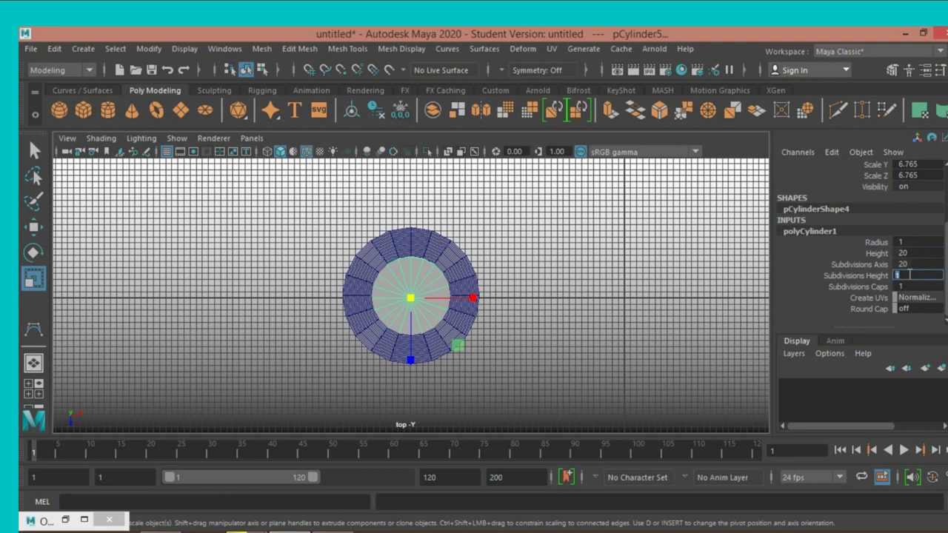
pyautogui.write('50')
pyautogui.press('Return')
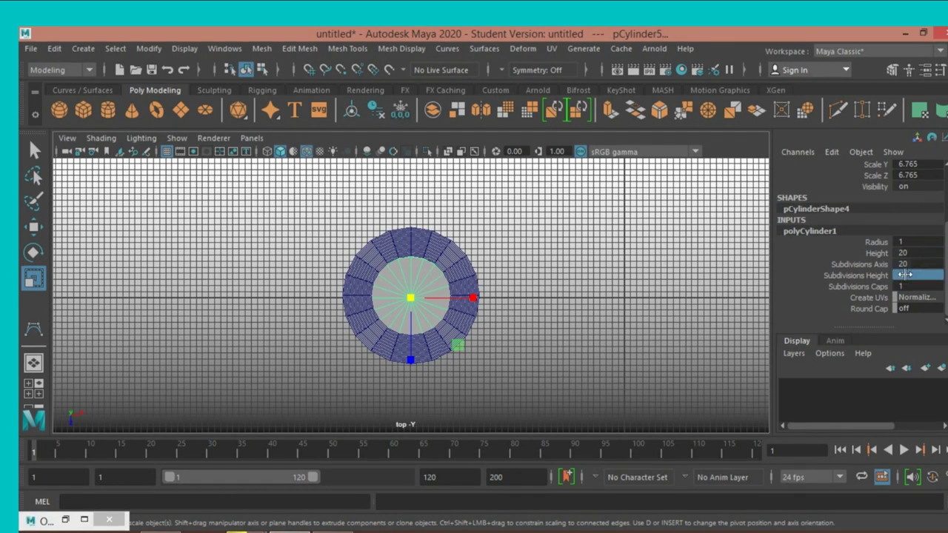
# Raise the tall cylinder in the perspective view up beneath the copied ring.
pyautogui.press('space')
pyautogui.press('space')
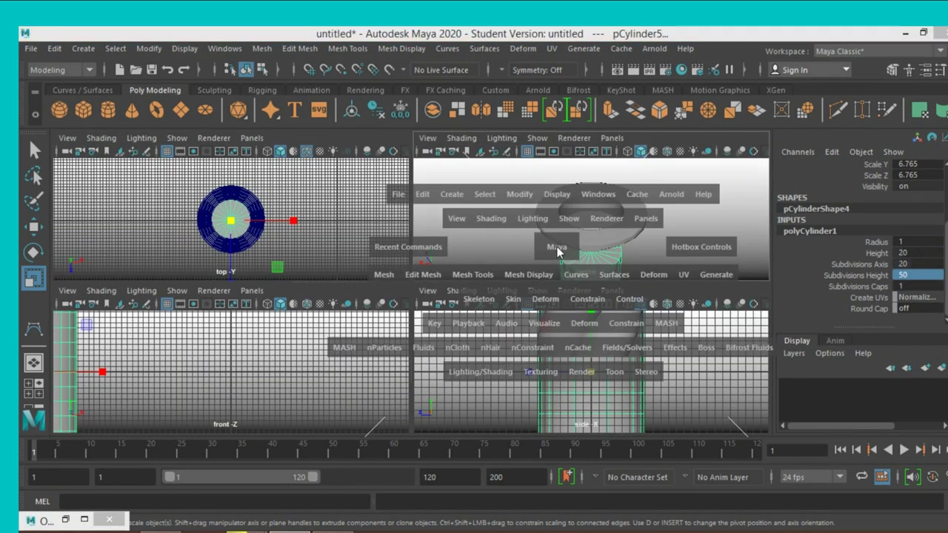
pyautogui.scroll(-5, 576, 271)
pyautogui.scroll(-2, 518, 296)
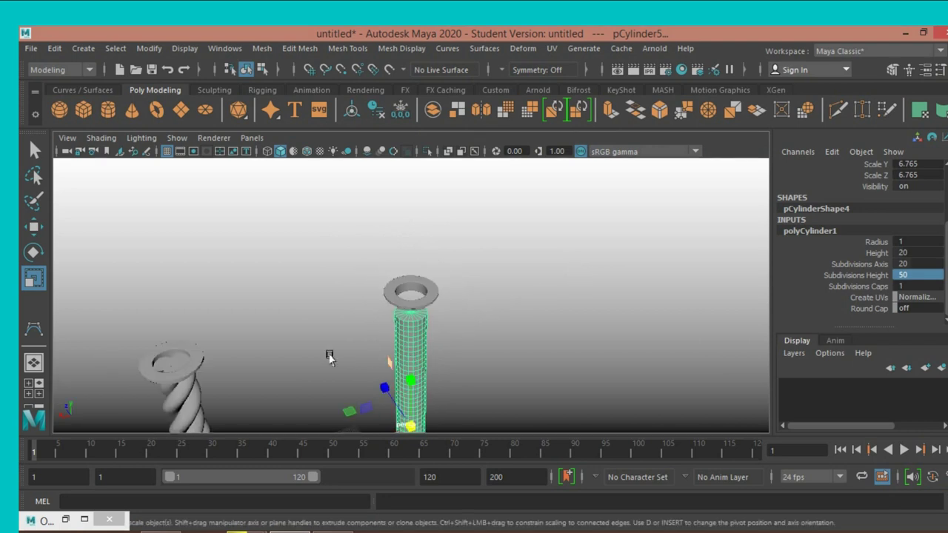
pyautogui.click(34, 228)
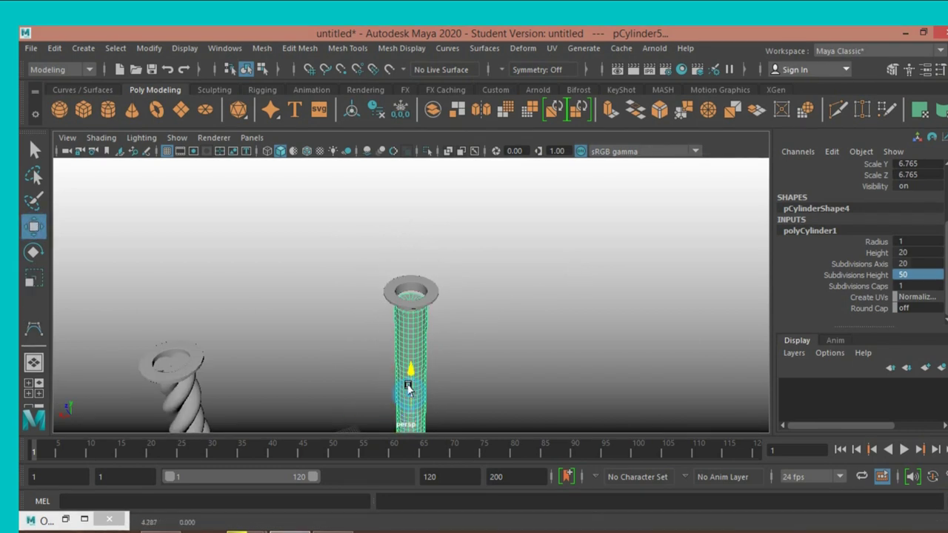
pyautogui.moveTo(408, 383); pyautogui.dragTo(407, 377)
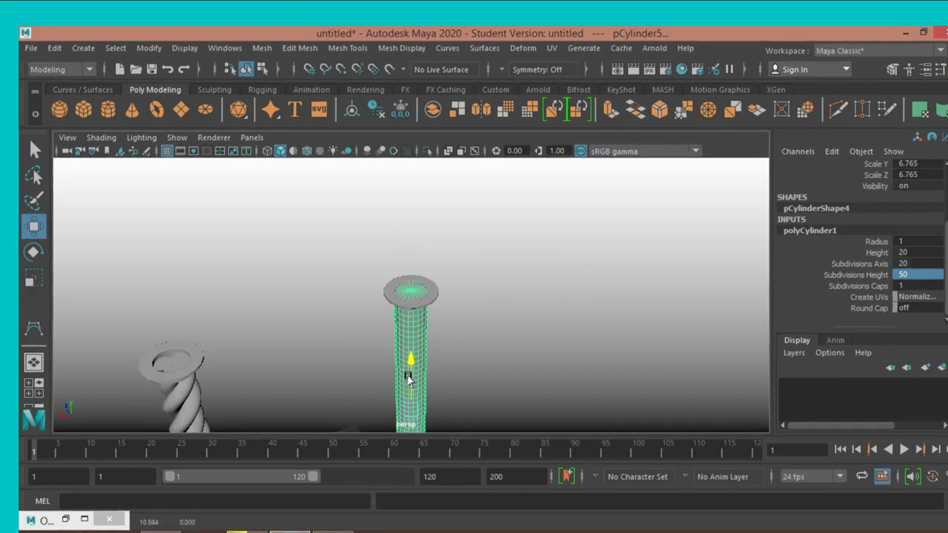
pyautogui.scroll(2, 483, 350)
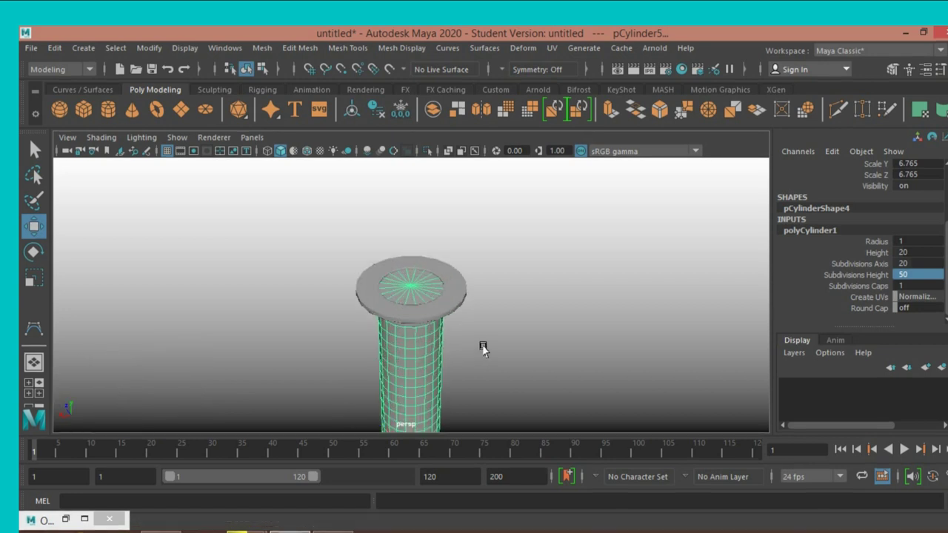
pyautogui.scroll(1, 508, 345)
pyautogui.scroll(-3, 508, 345)
pyautogui.scroll(-1, 508, 346)
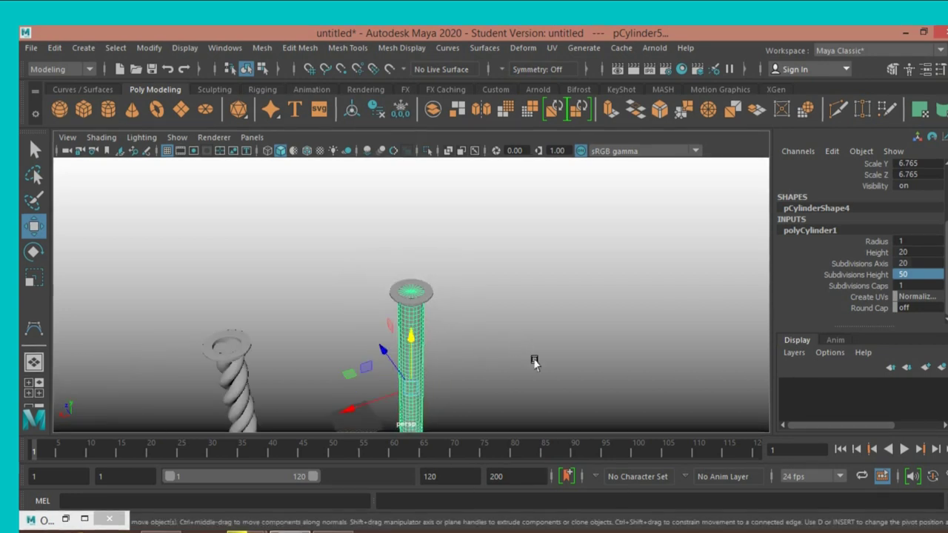